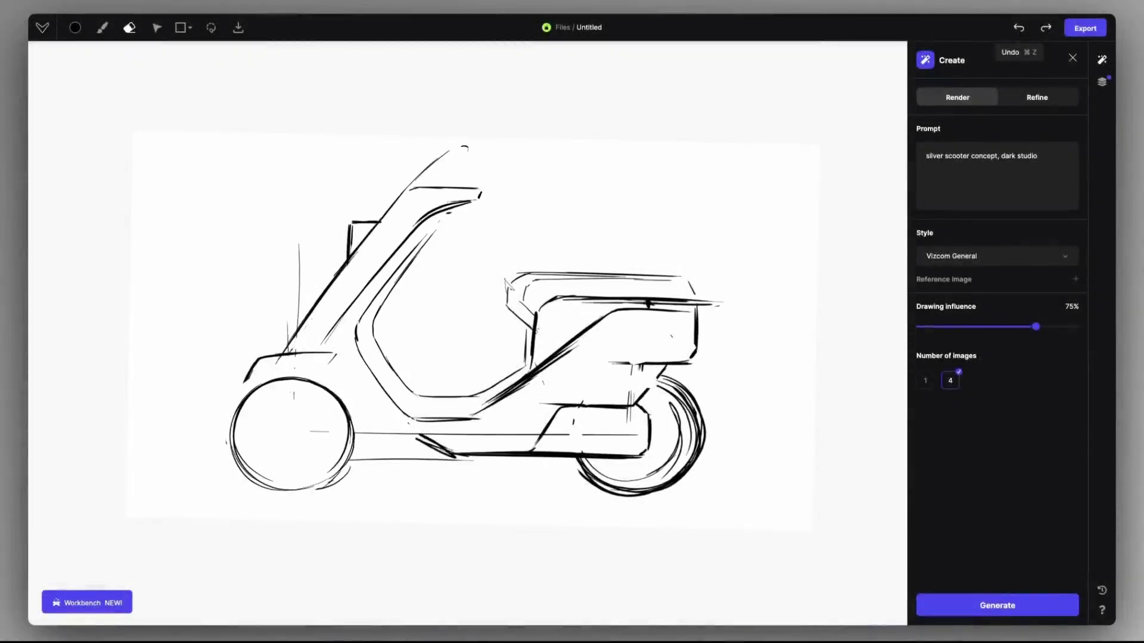
Redo the undone strokes until the complete scooter sketch is restored.
key("super+shift+z")
key("super+shift+z")
key("super+shift+z")
key("super+shift+z")
key("super+shift+z")
key("super+shift+z")
key("super+shift+z")
key("super+shift+z")
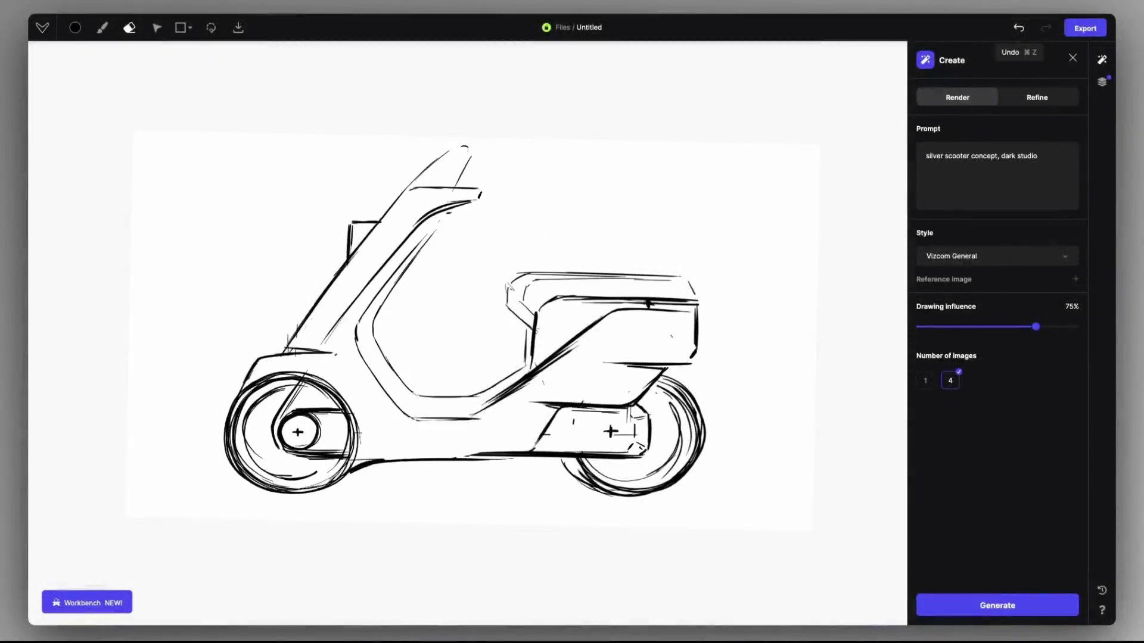
Replace the render prompt with "silver electric scooter concept, dark studio".
left_click(986, 163)
key("super+a")
key("BackSpace")
type("silver elec")
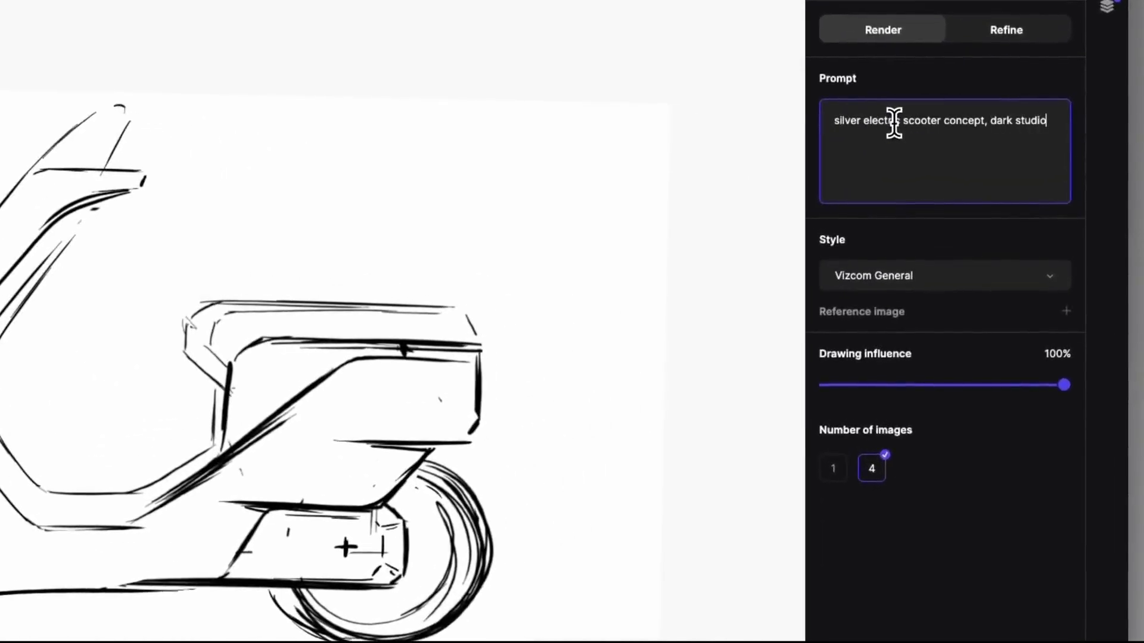
Render four images in the Vizcom General style at 75% drawing influence and keep the first result.
left_click(1001, 277)
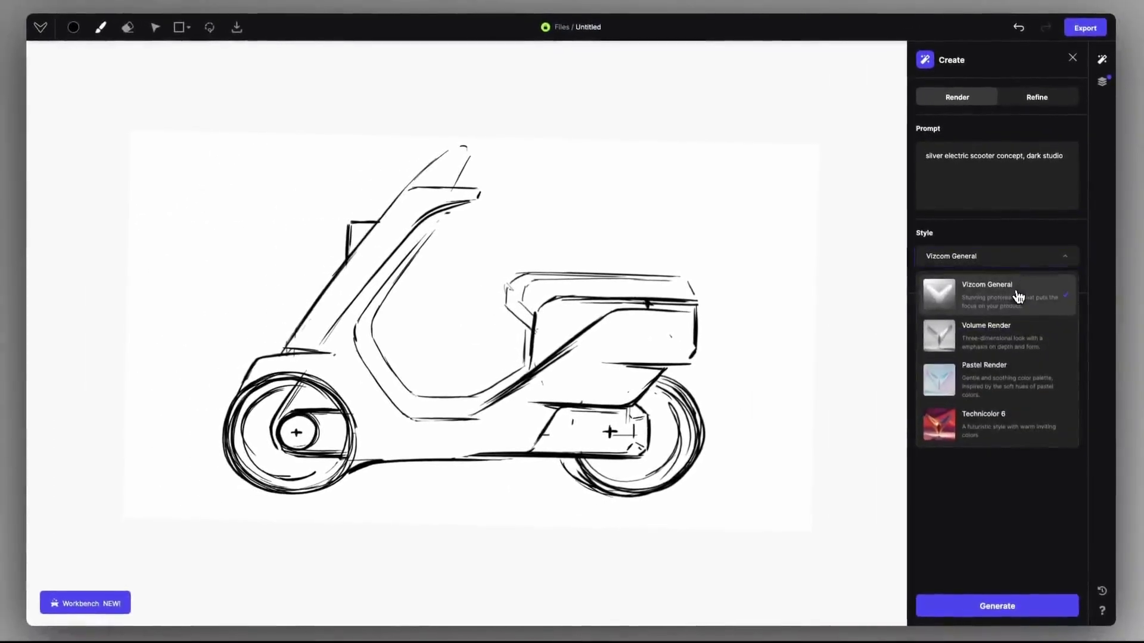
left_click(1018, 296)
left_click_drag(1075, 327, 1040, 331)
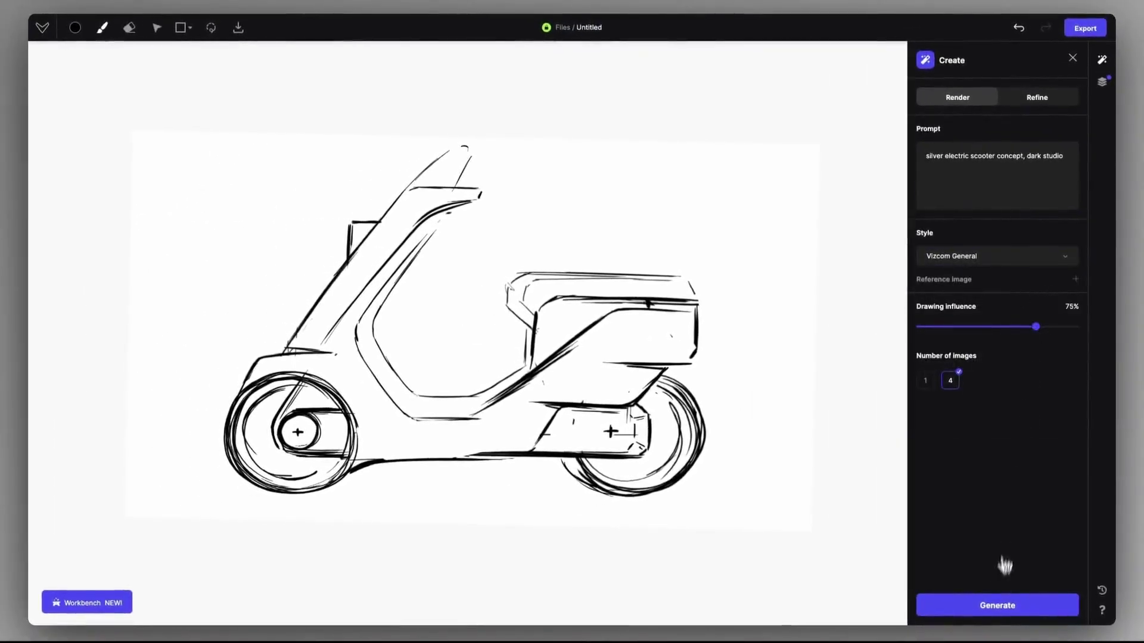
left_click(999, 608)
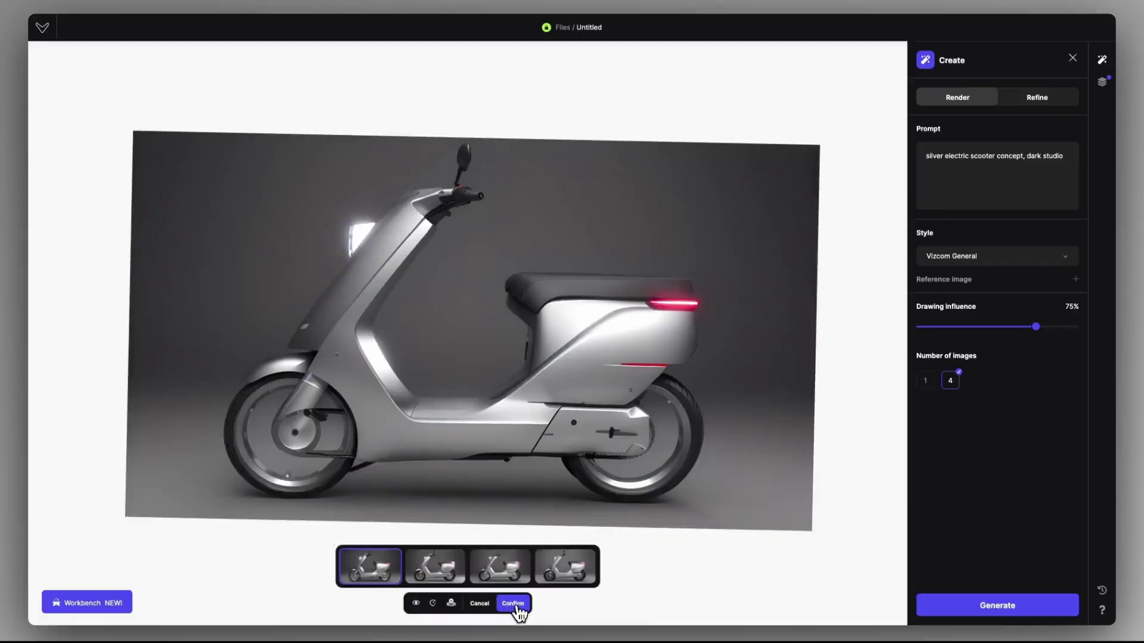
left_click(514, 604)
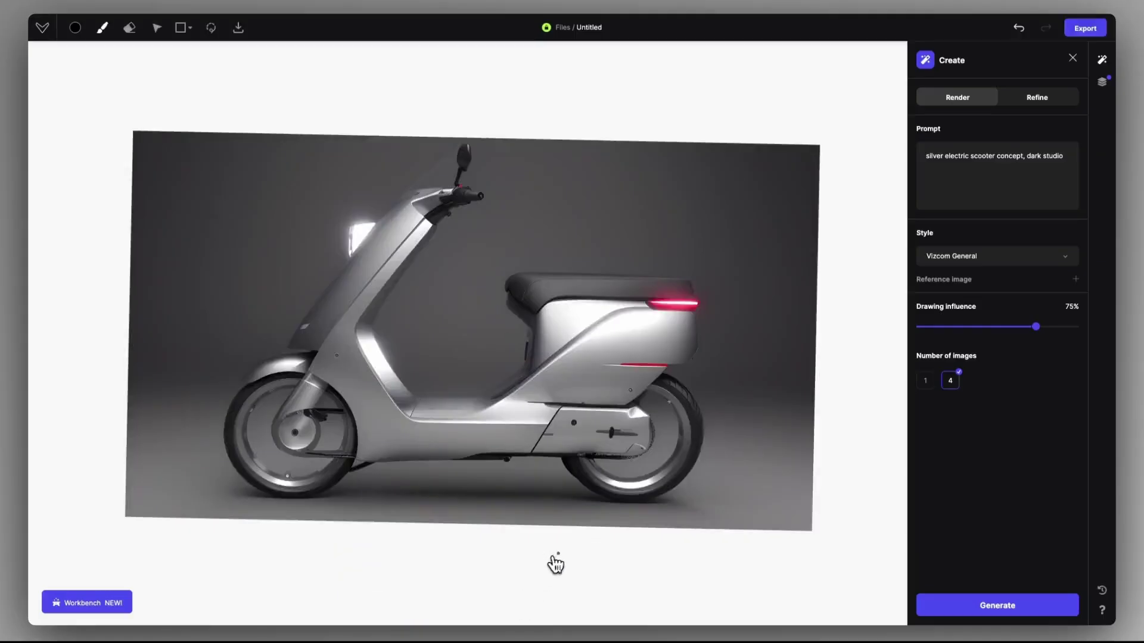
Mask the motor cover beside the rear wheel for inpainting with a freehand outline.
left_click(1102, 82)
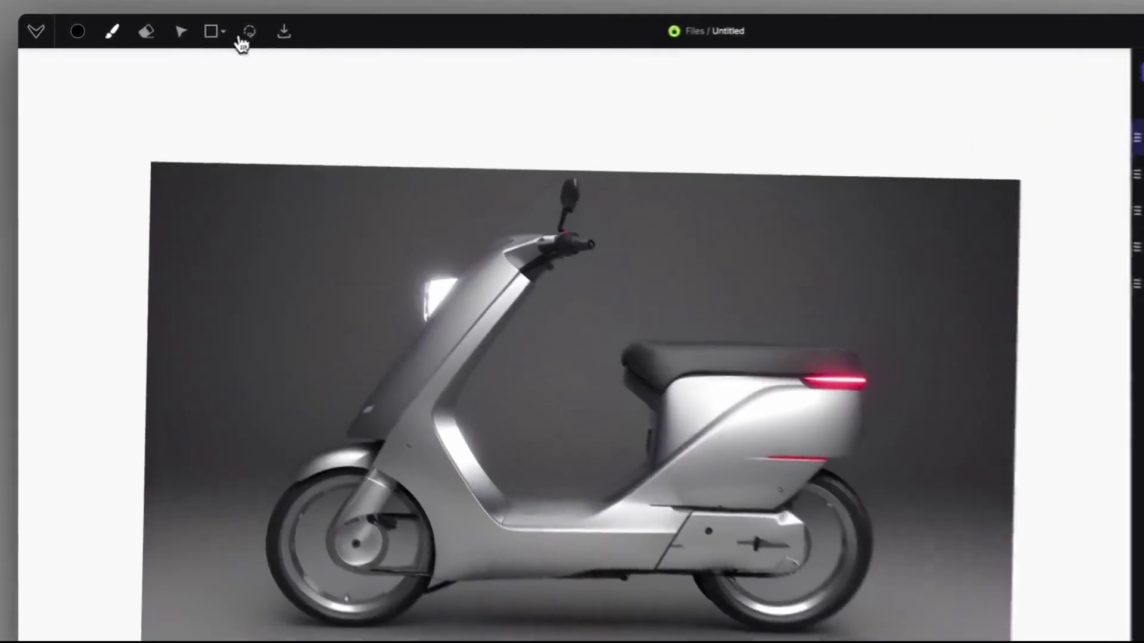
left_click(211, 27)
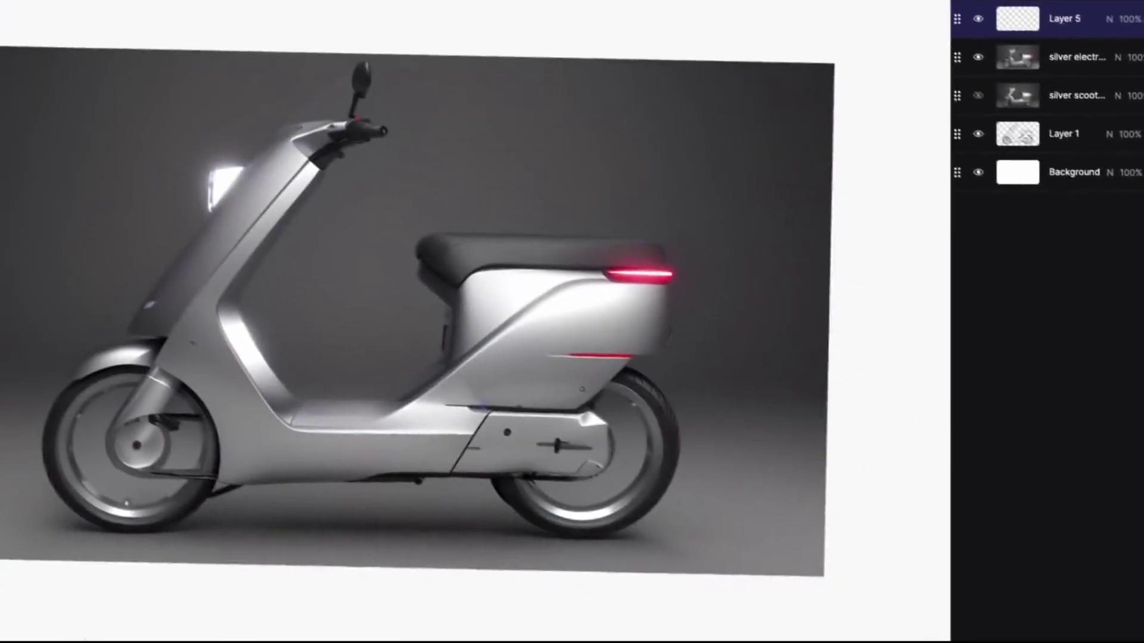
left_click_drag(716, 526, 666, 606)
left_click_drag(421, 476, 514, 481)
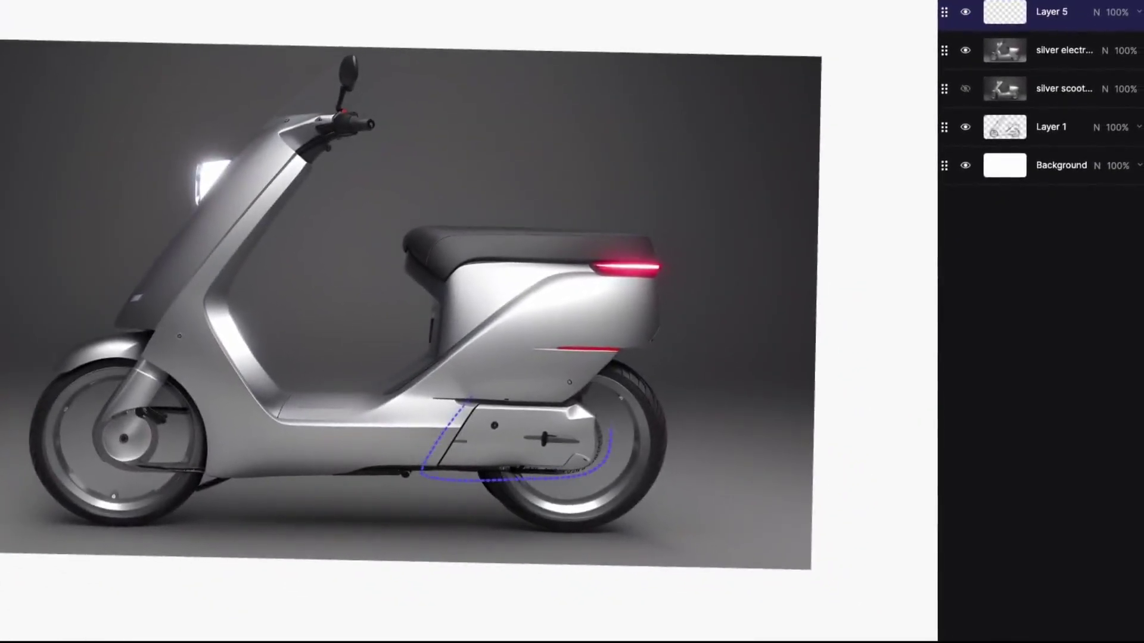
left_click_drag(425, 467, 421, 475)
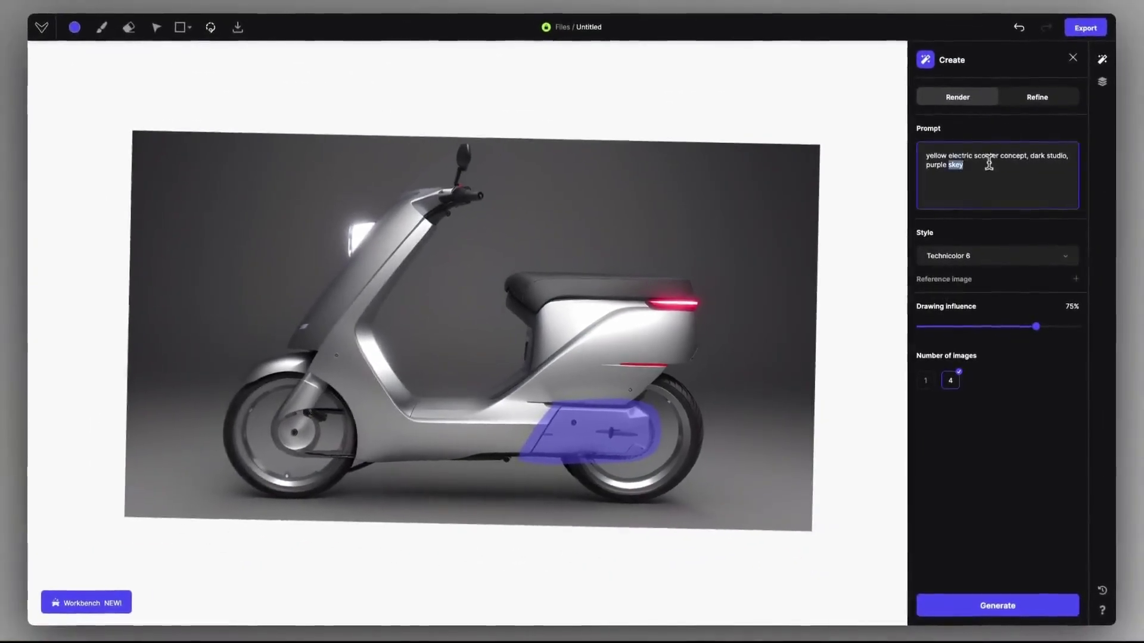
Replace the prompt with "black plastic part of the scooter".
triple_click(988, 155)
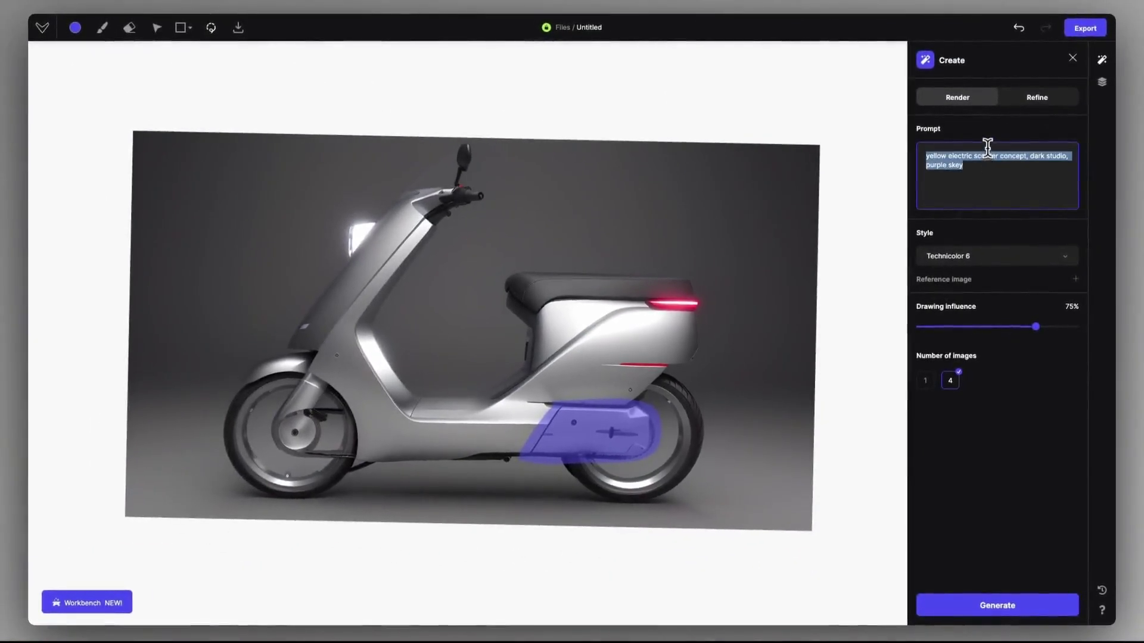
type("black plastic part of the scoot")
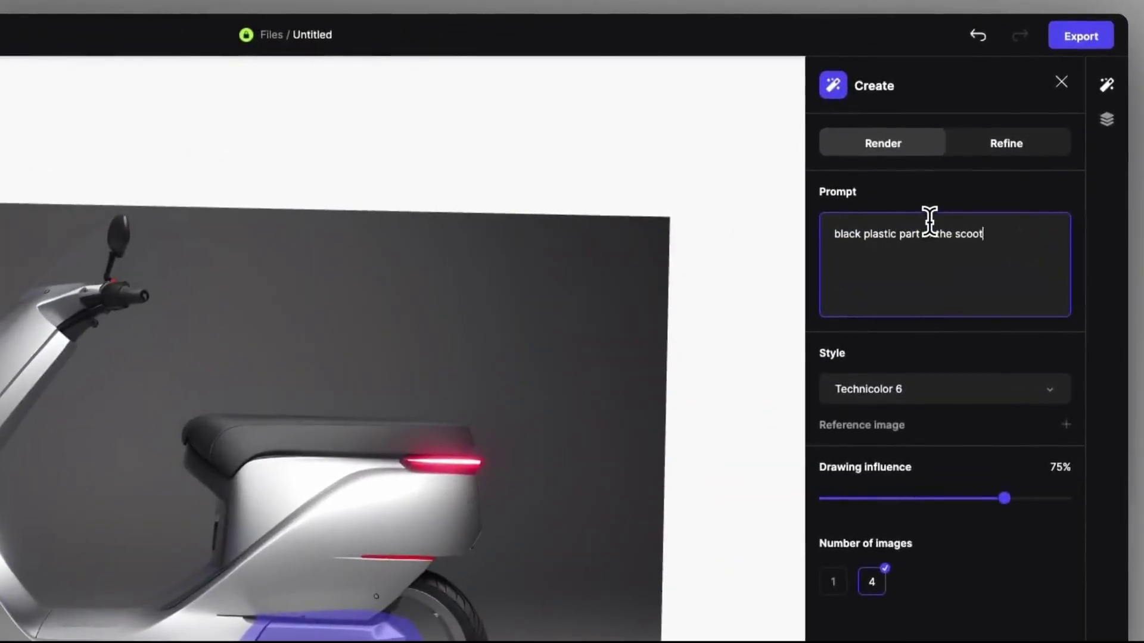
type("er")
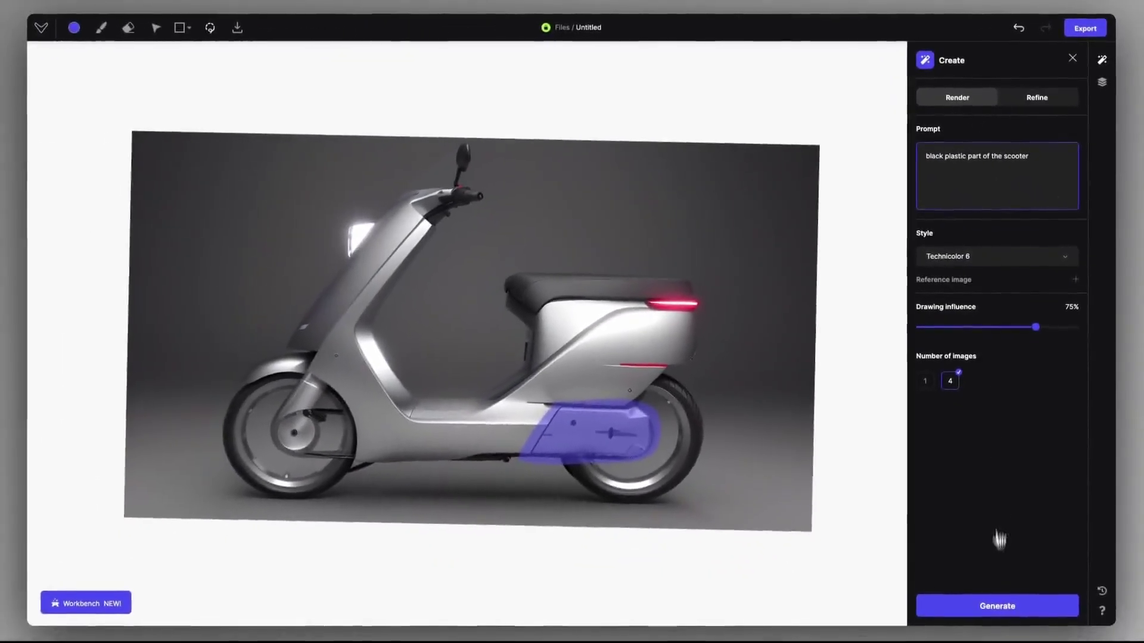
Generate the masked motor cover at 50% drawing influence and keep the fourth result.
left_click(996, 590)
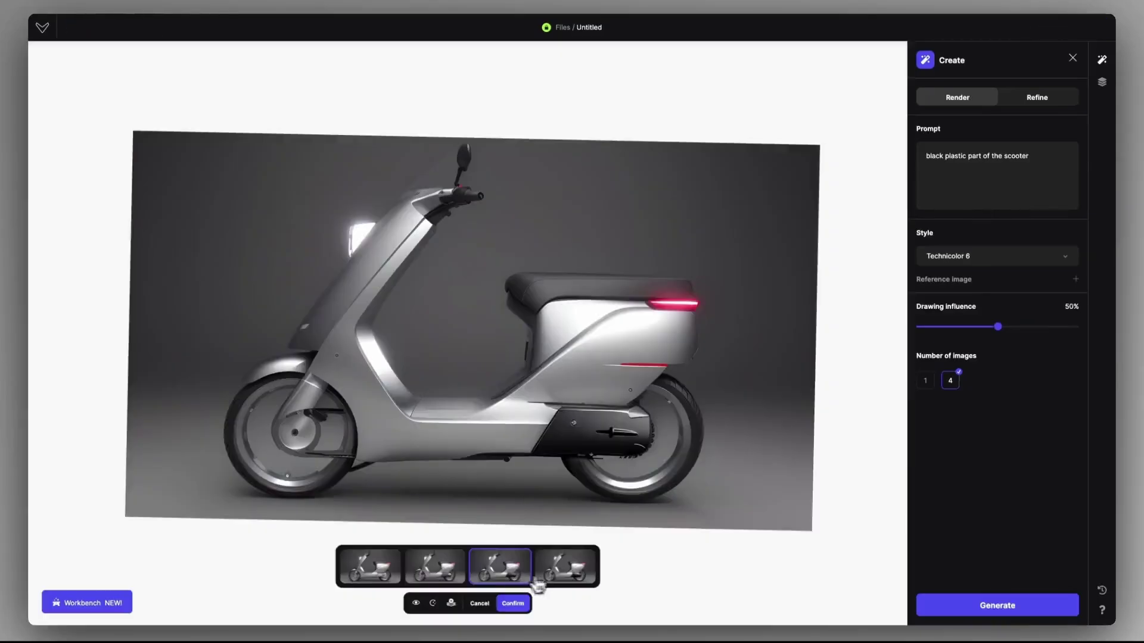
left_click(577, 581)
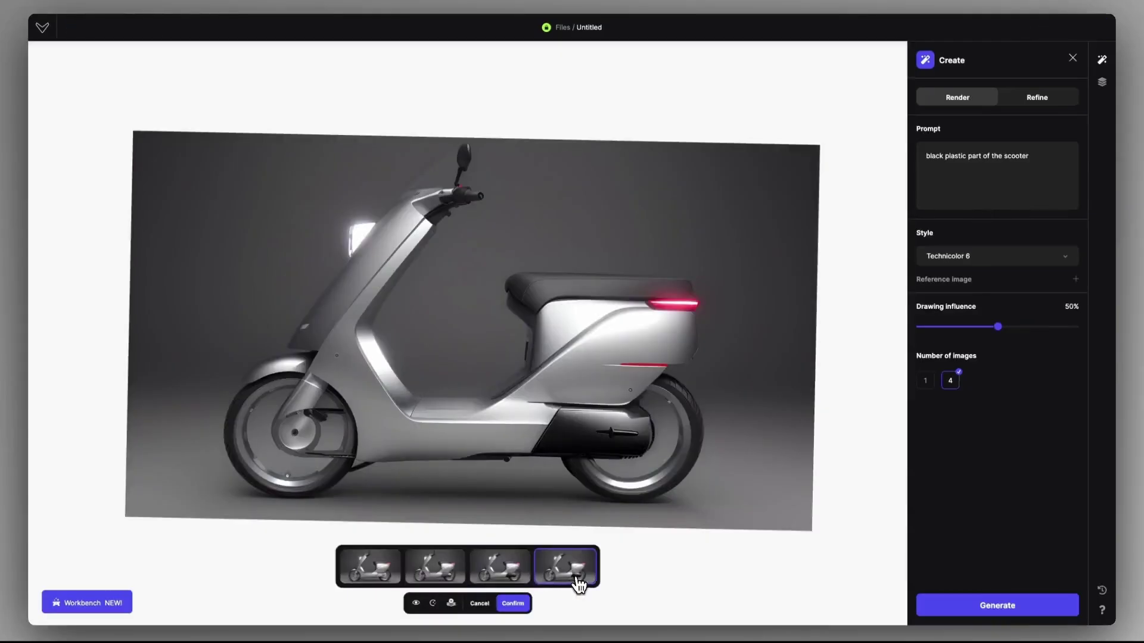
left_click(523, 607)
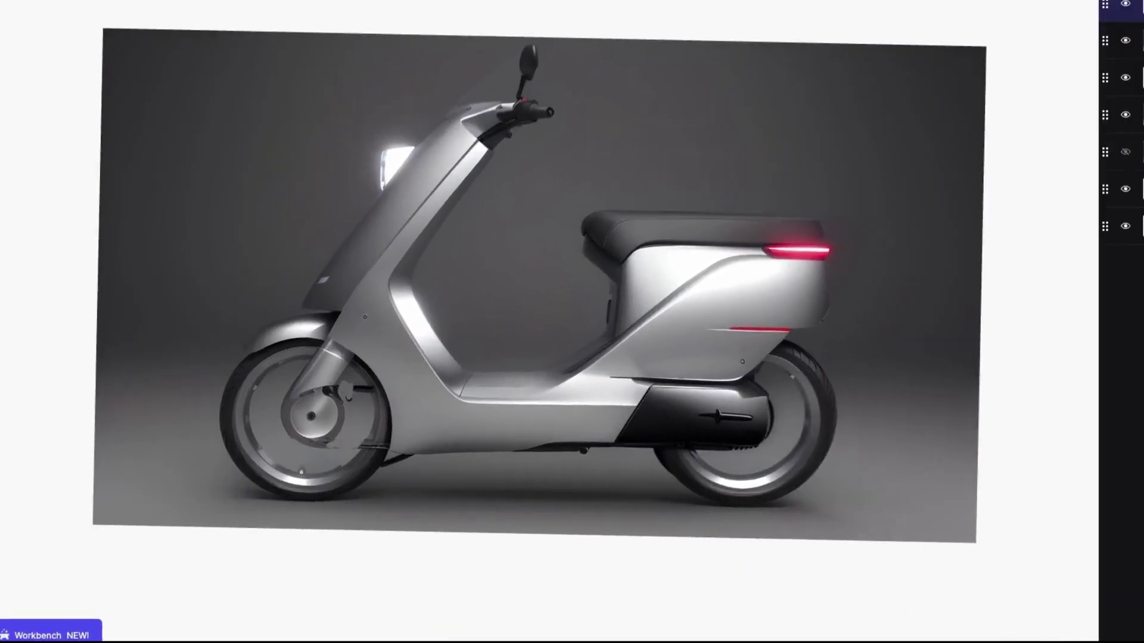
Paint a black rounded cover over the front wheel hub and outline a yellow triangle on it.
right_click(354, 422)
mouse_move(400, 445)
left_mouse_down()
mouse_move(300, 434)
mouse_move(316, 417)
mouse_move(366, 424)
left_mouse_up()
left_click(92, 10)
left_click_drag(299, 416, 311, 410)
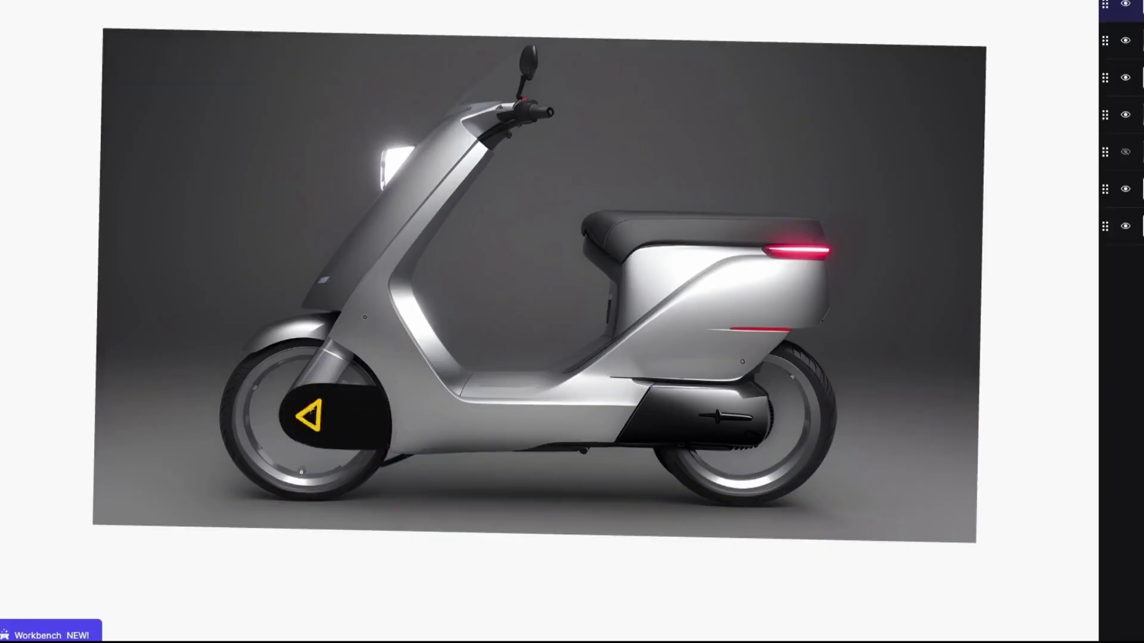
Fill in the yellow triangle and add highlight lines along the edges of the black hub cover.
left_click(92, 10)
right_click(312, 392)
left_click(313, 392)
left_click_drag(296, 391, 378, 391)
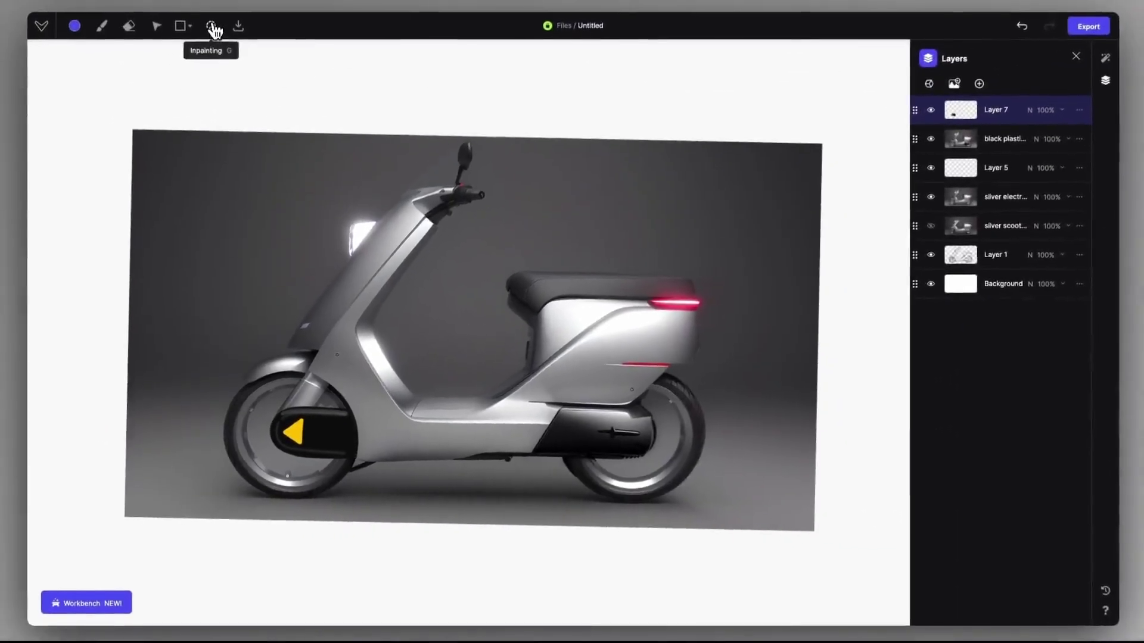
Mask the front hub cover for inpainting and generate it in Refine mode at 50% drawing influence.
mouse_move(353, 406)
left_mouse_down()
mouse_move(357, 468)
mouse_move(268, 454)
mouse_move(268, 408)
mouse_move(334, 373)
mouse_move(384, 382)
left_mouse_up()
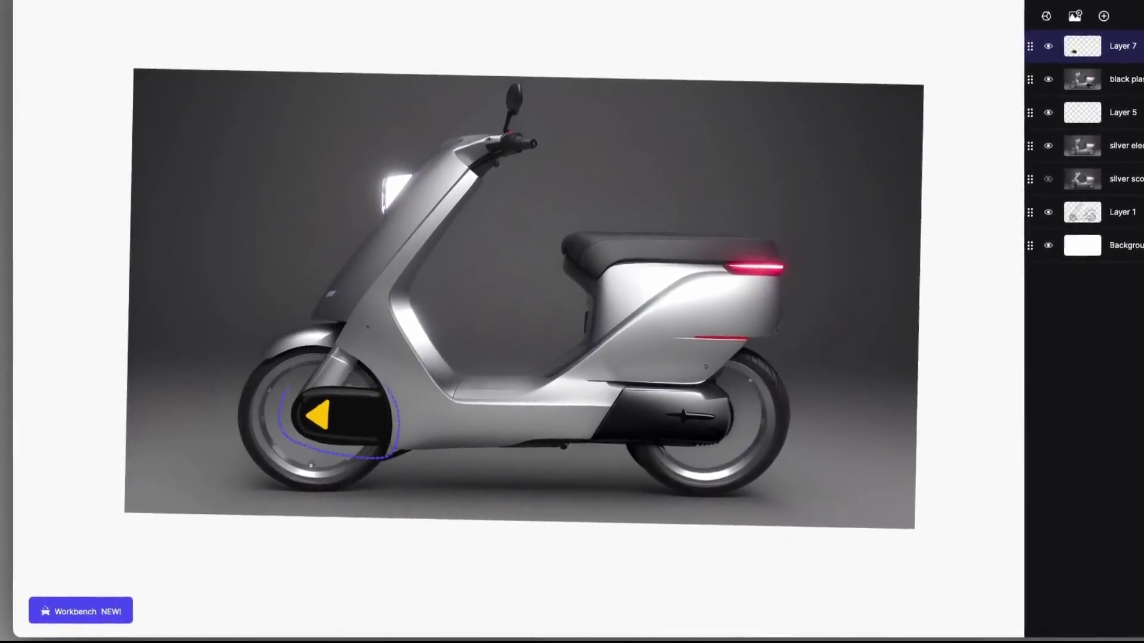
left_click(1102, 59)
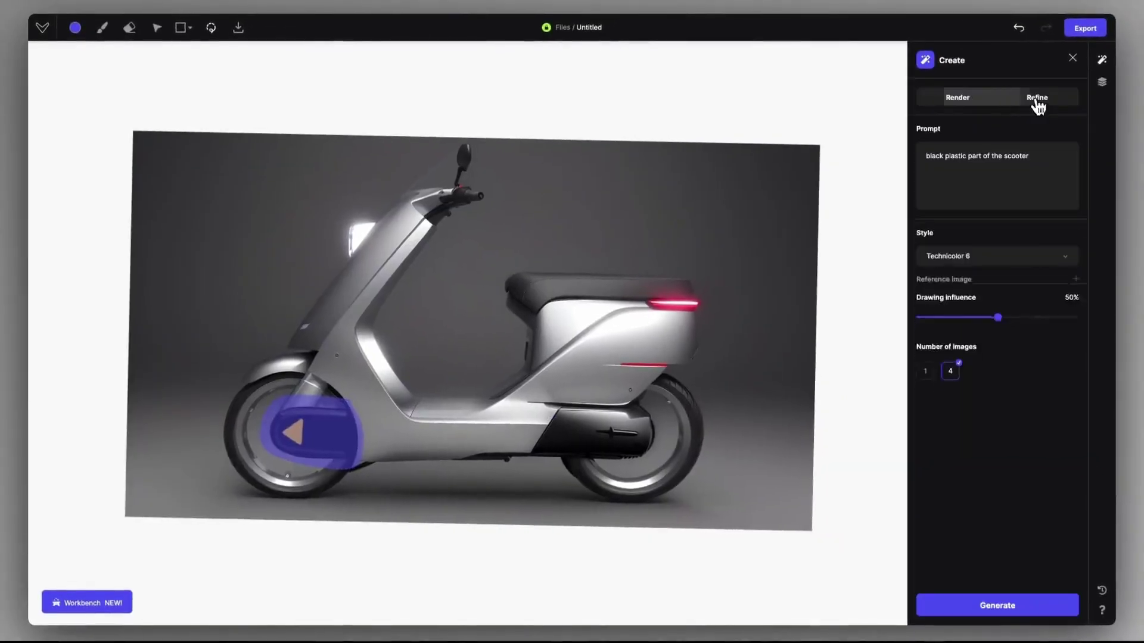
left_click(1037, 102)
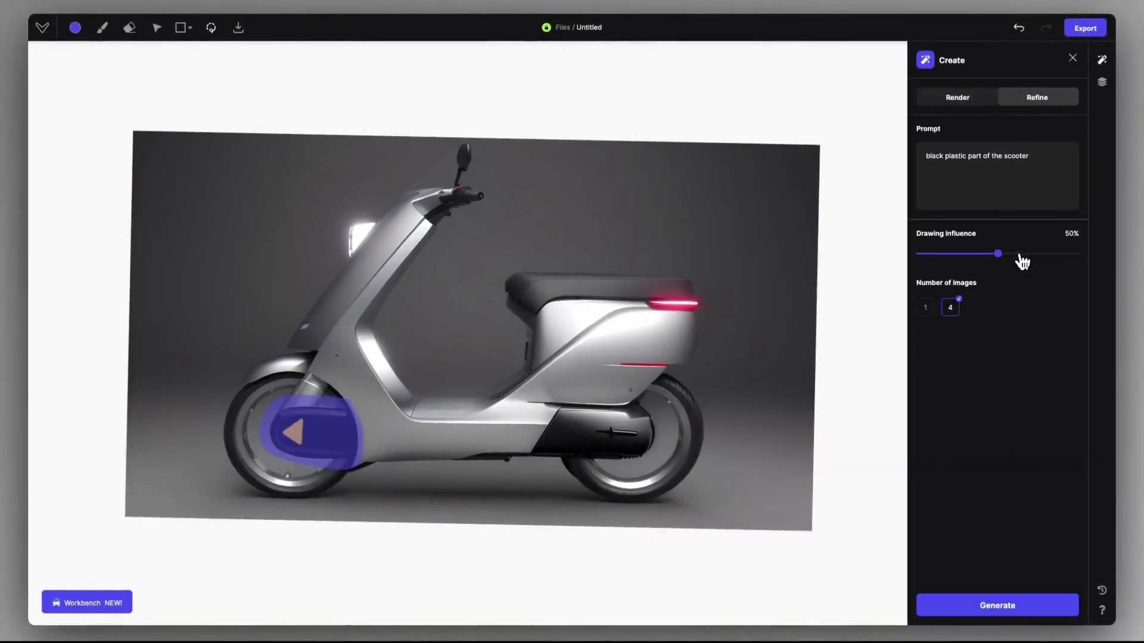
left_click(999, 607)
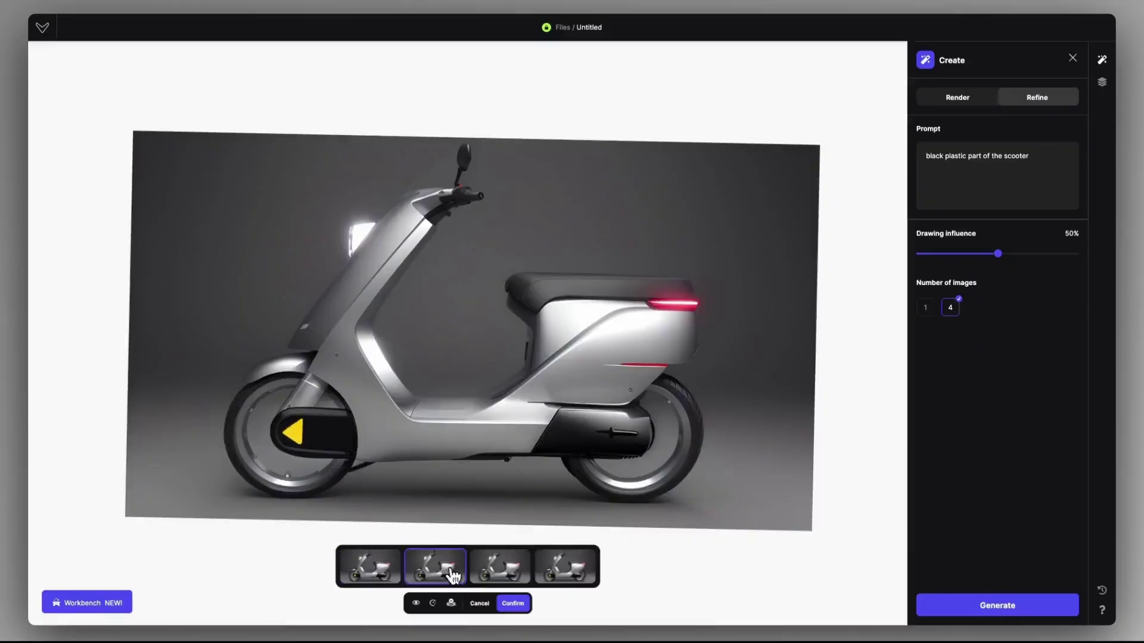
Compare the refined hub cover variants, keep the first one and clear the inpainting mask.
left_click(492, 576)
left_click(554, 579)
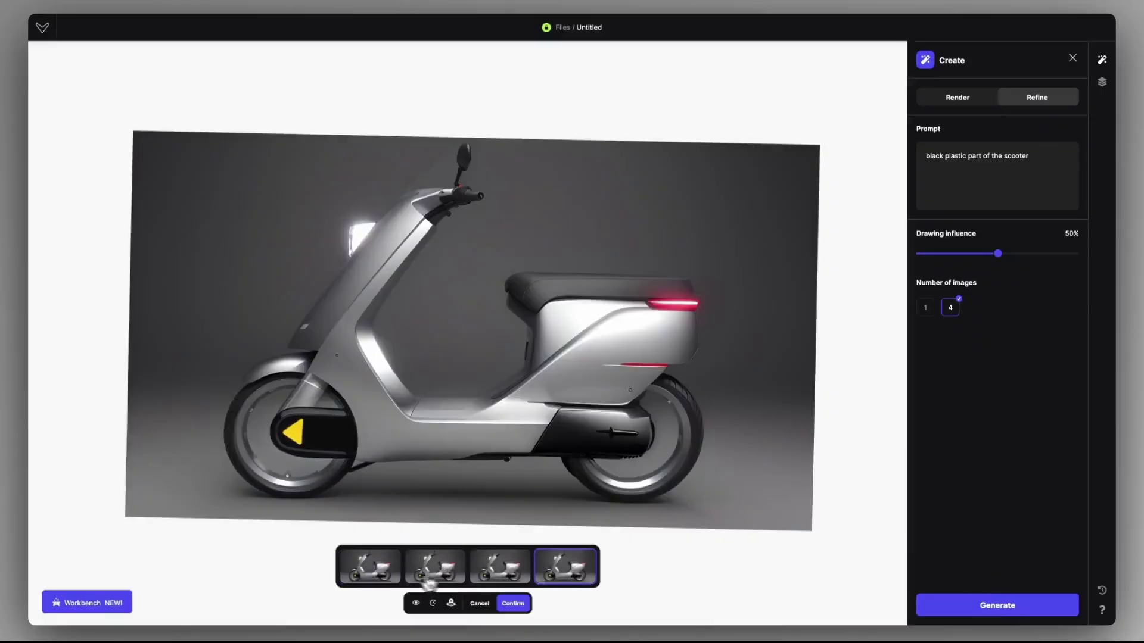
left_click(378, 581)
left_click(512, 603)
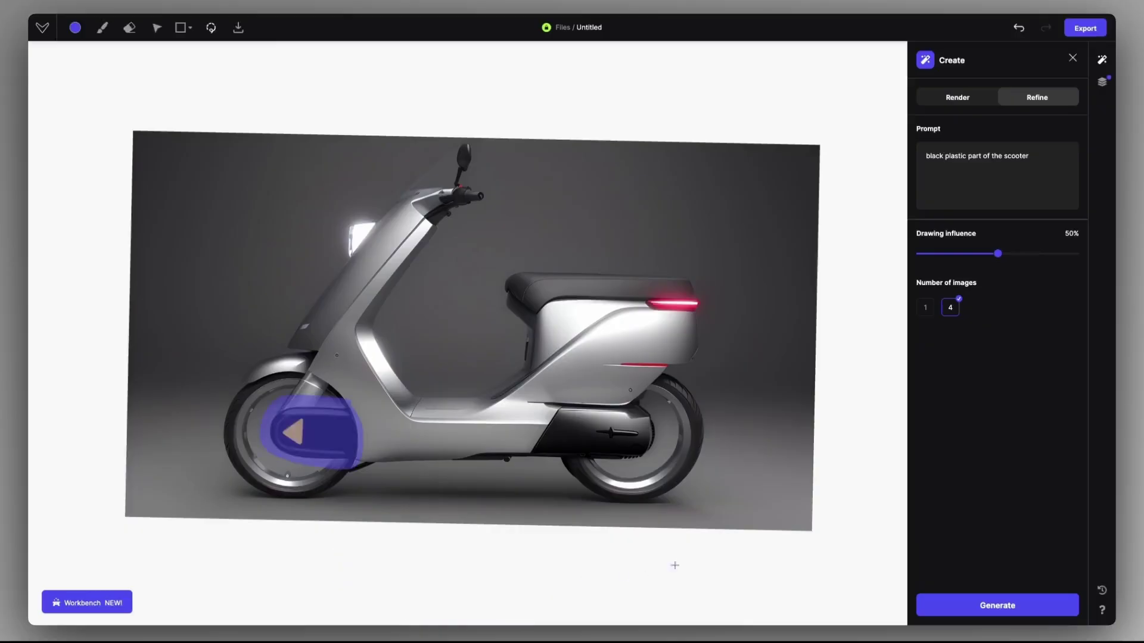
left_click(720, 552)
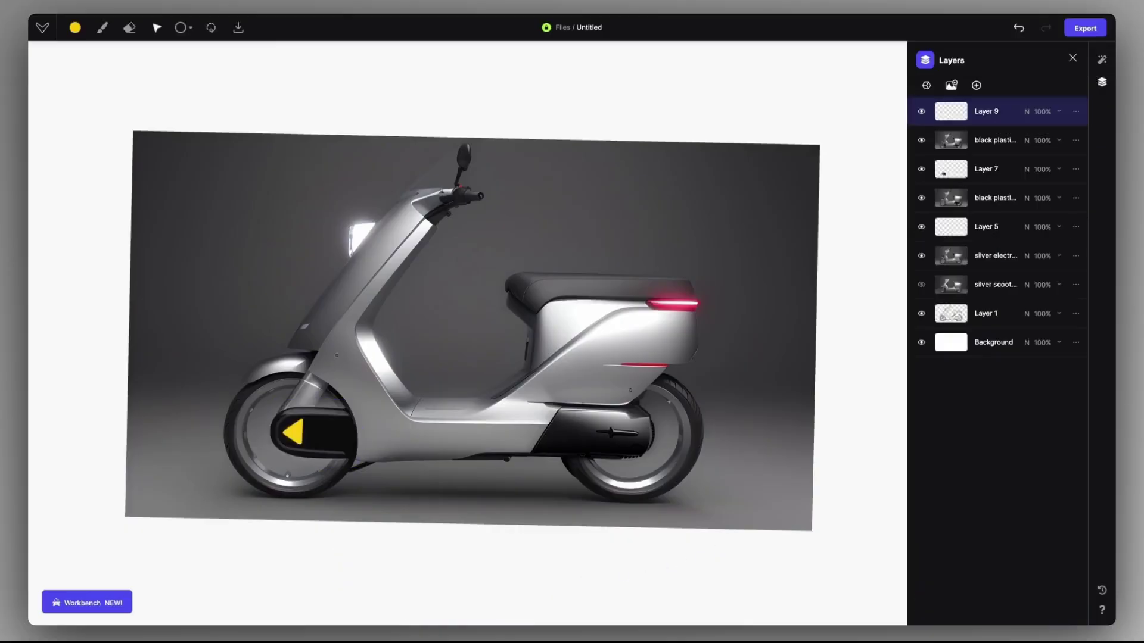
Draw a white (ffffff) circle outline on the front wheel's rim and erase the part crossing the hub cover.
left_click(75, 27)
left_click_drag(94, 54, 41, 21)
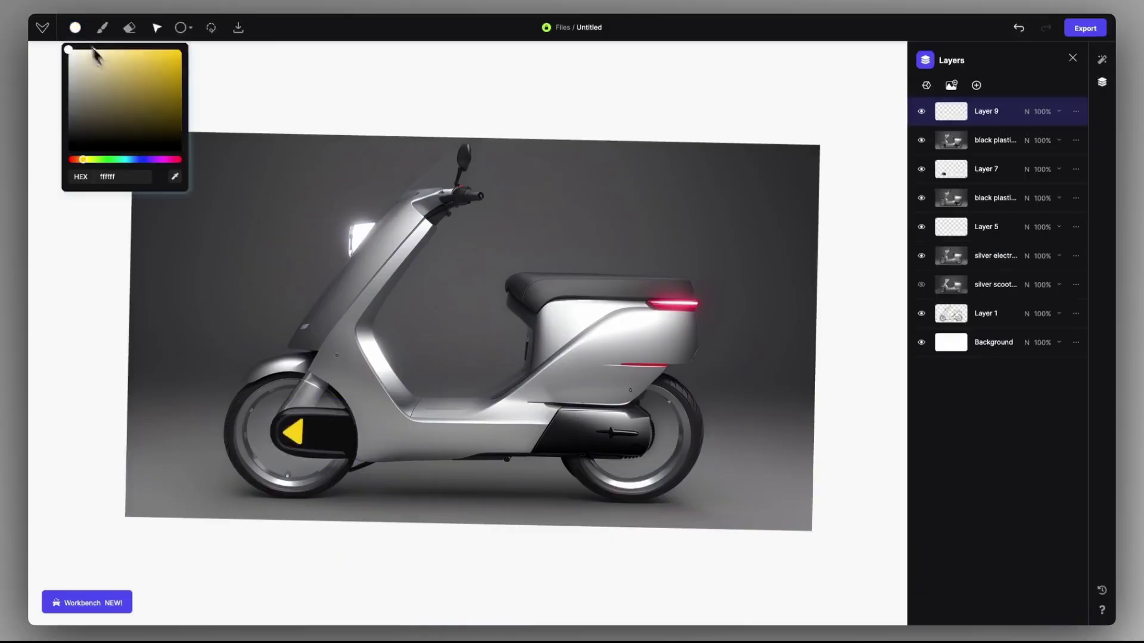
left_click(181, 28)
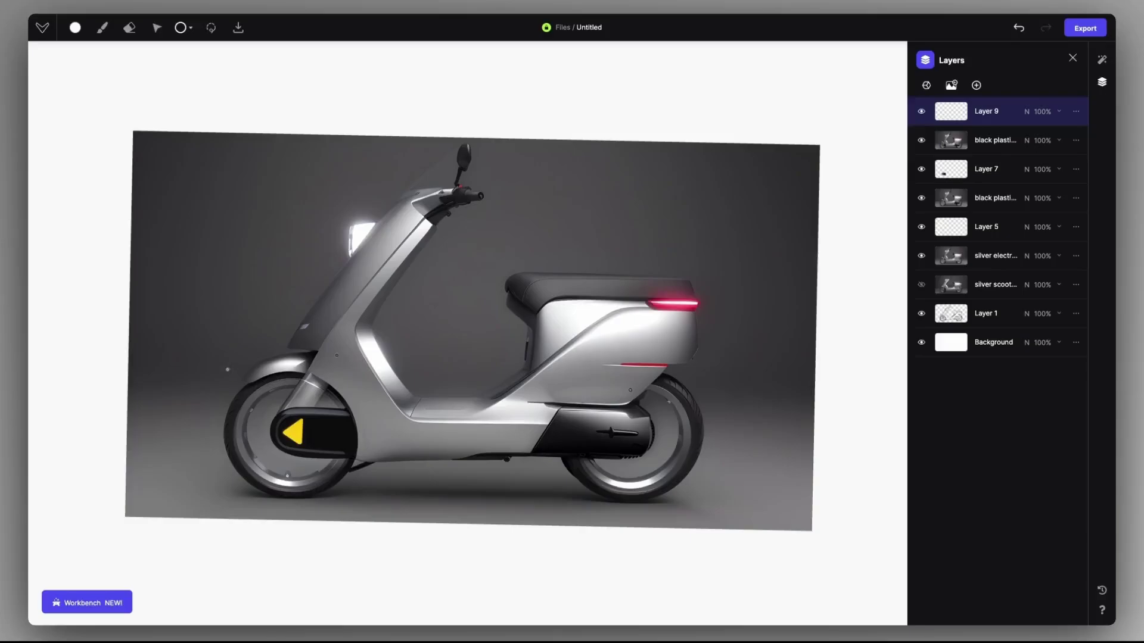
mouse_move(227, 369)
left_mouse_down()
mouse_move(250, 444)
mouse_move(322, 441)
mouse_move(280, 365)
left_mouse_up()
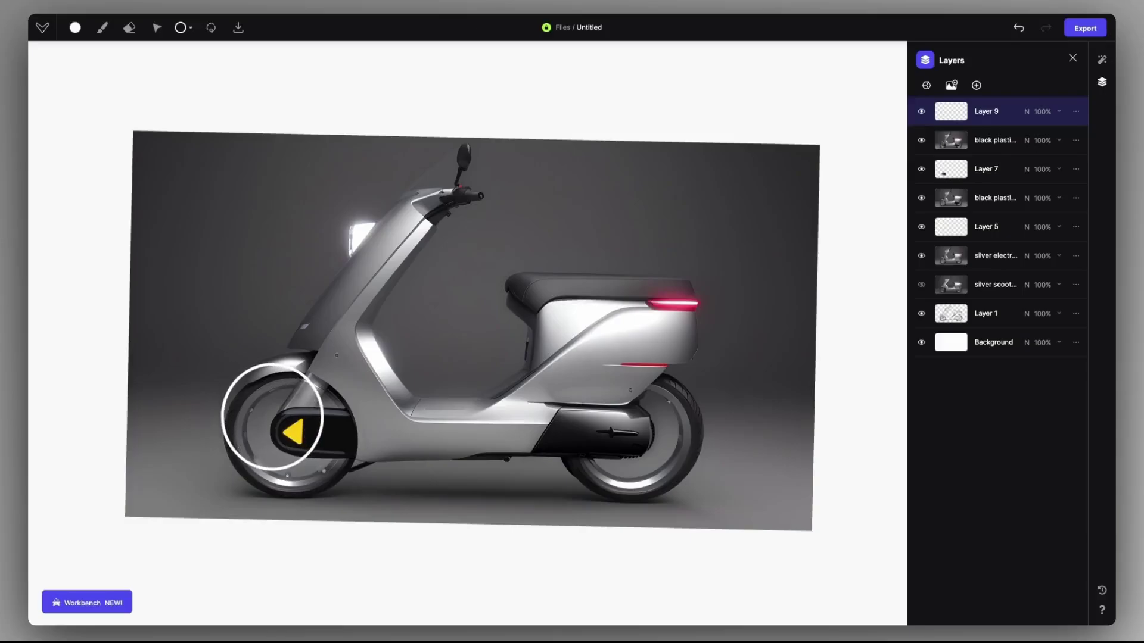
left_click_drag(324, 471, 325, 472)
left_click_drag(303, 434, 321, 451)
key("e")
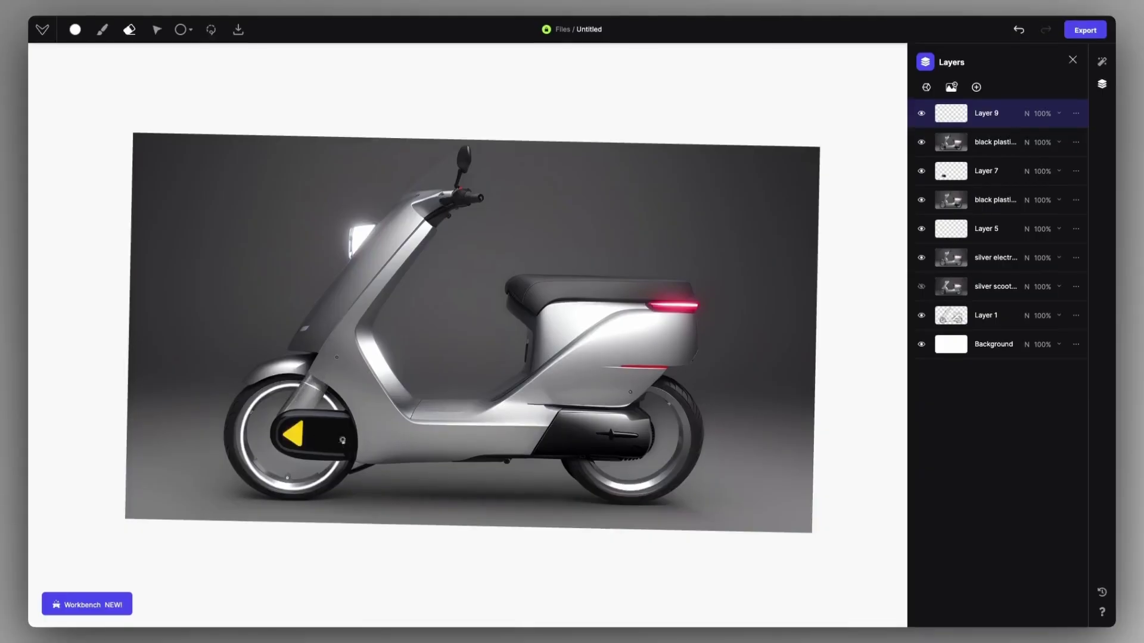
Draw a white circle outline on the rear wheel's rim, erase the part crossing the motor cover and undo the last stroke.
key("o")
left_click_drag(582, 379, 694, 490)
left_click_drag(681, 442, 674, 444)
key("e")
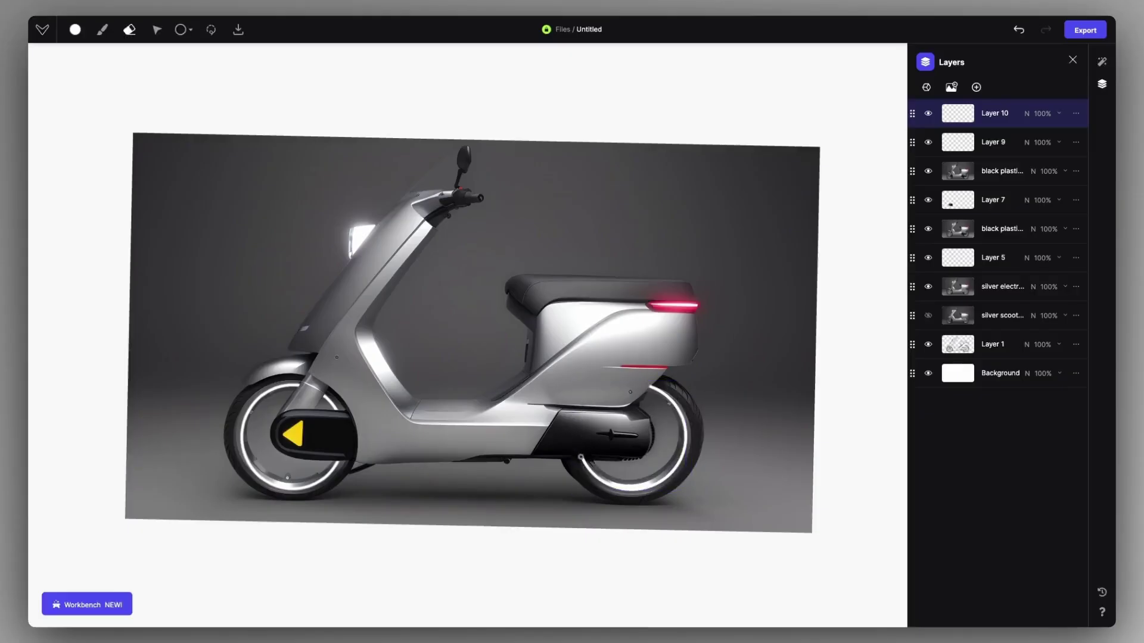
key("ctrl+z")
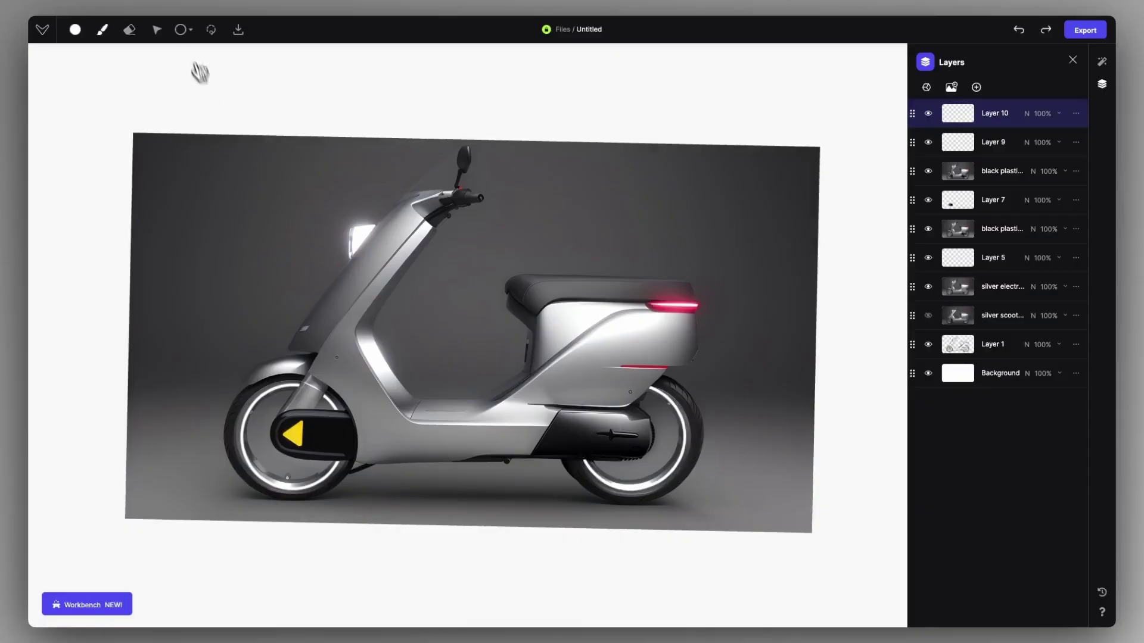
Mask both wheels for inpainting and keep the fourth render of the prompt "blue glowing circles".
left_click(214, 31)
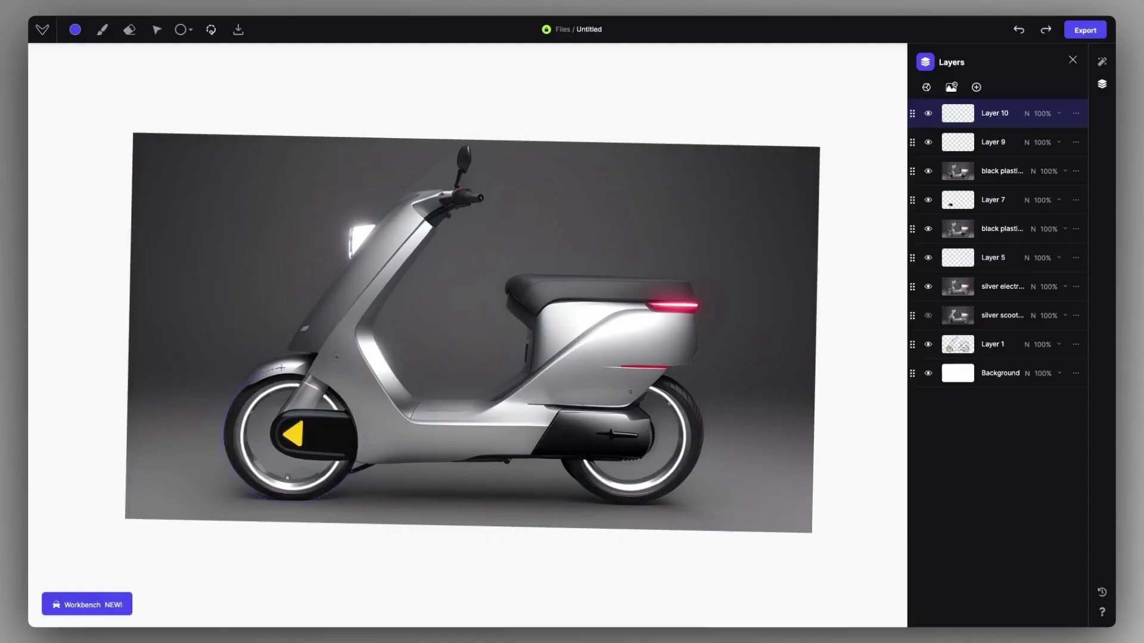
left_click_drag(354, 439, 337, 492)
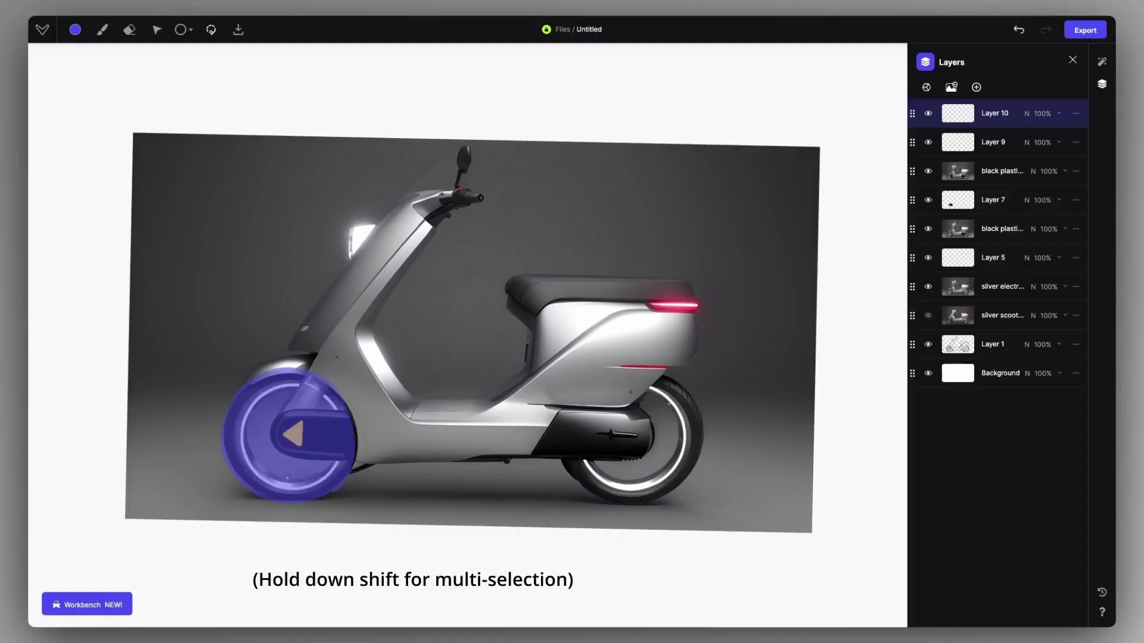
left_click(631, 441, "shift")
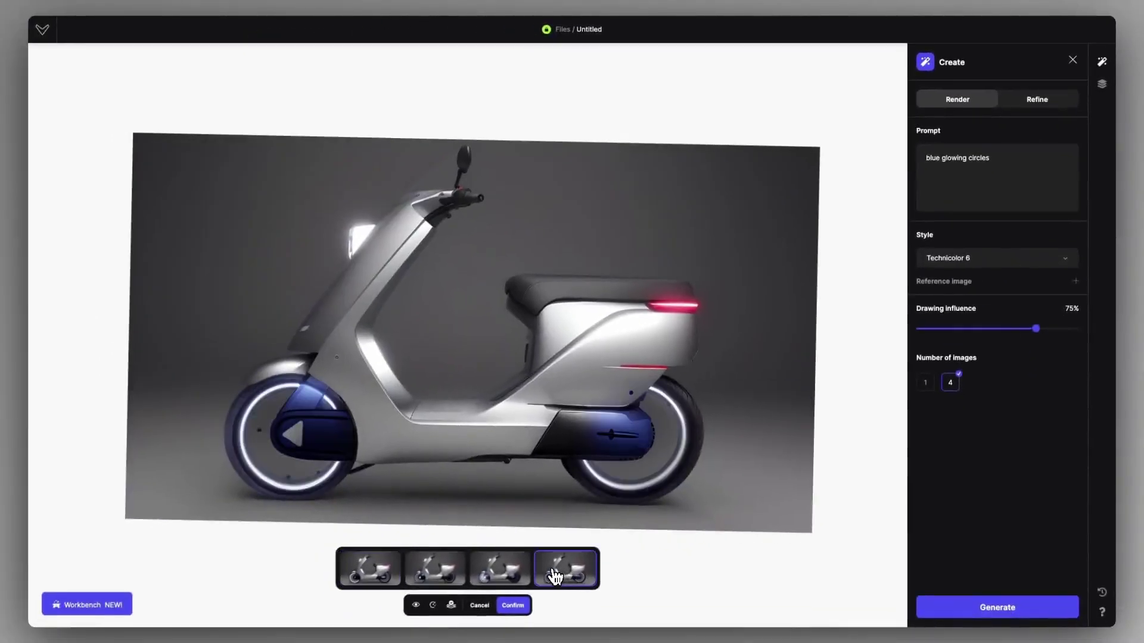
left_click(513, 606)
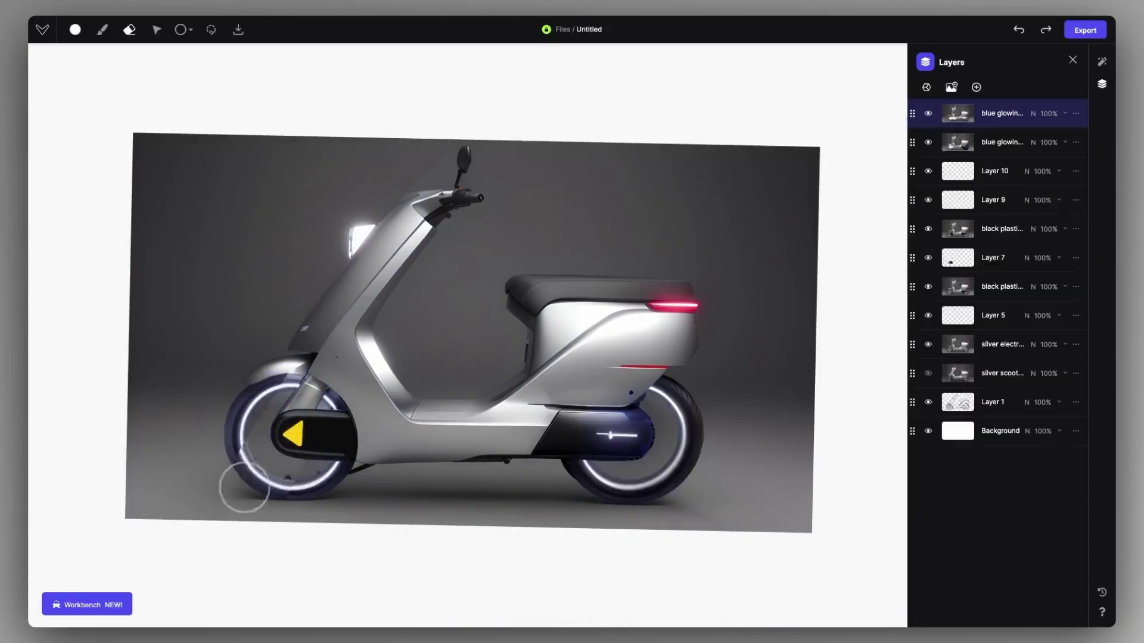
Erase the blue tint around the front wheel on the upper blue glowing circles layer and over the motor cover on the lower one.
mouse_move(237, 410)
left_mouse_down()
mouse_move(336, 372)
mouse_move(386, 379)
mouse_move(296, 532)
left_mouse_up()
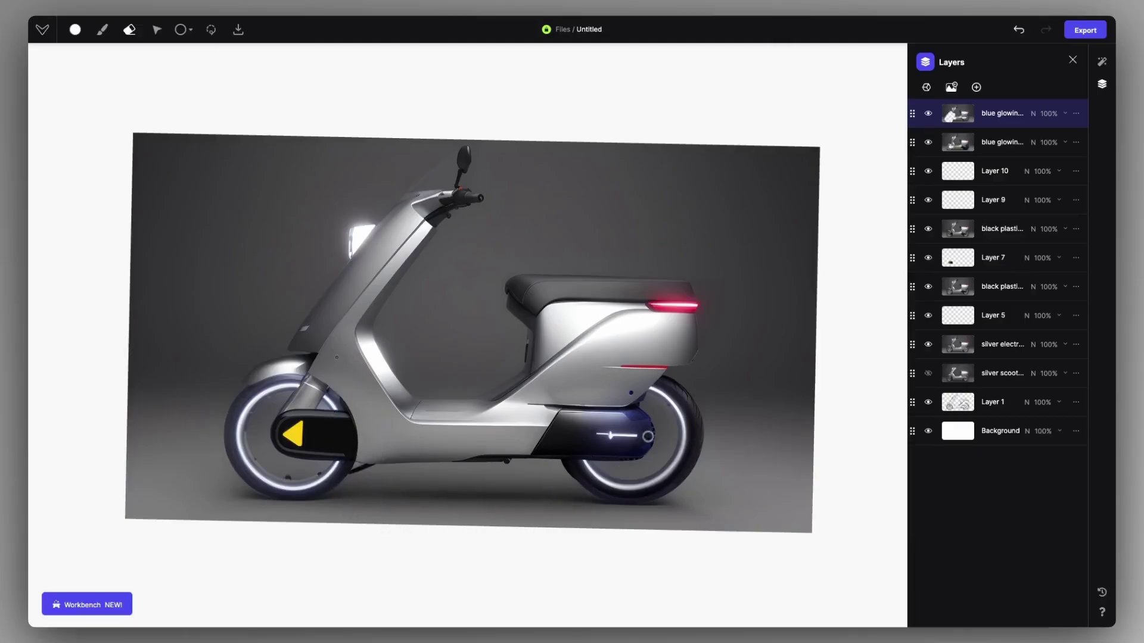
left_click(989, 143)
left_click(569, 420)
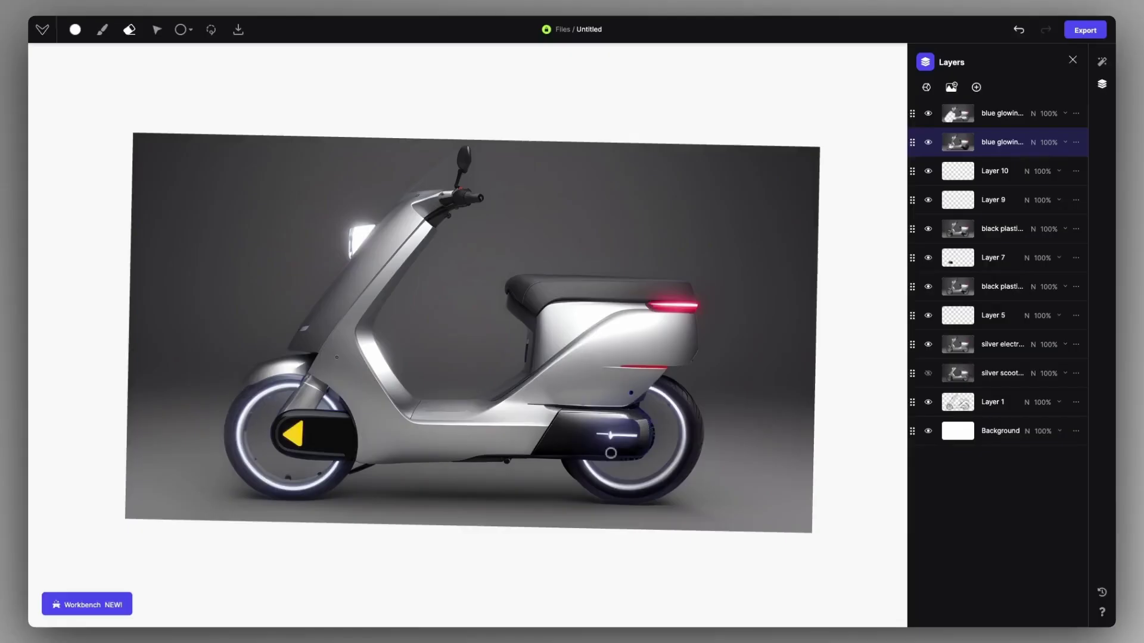
mouse_move(628, 446)
left_mouse_down()
mouse_move(539, 444)
mouse_move(640, 436)
left_mouse_up()
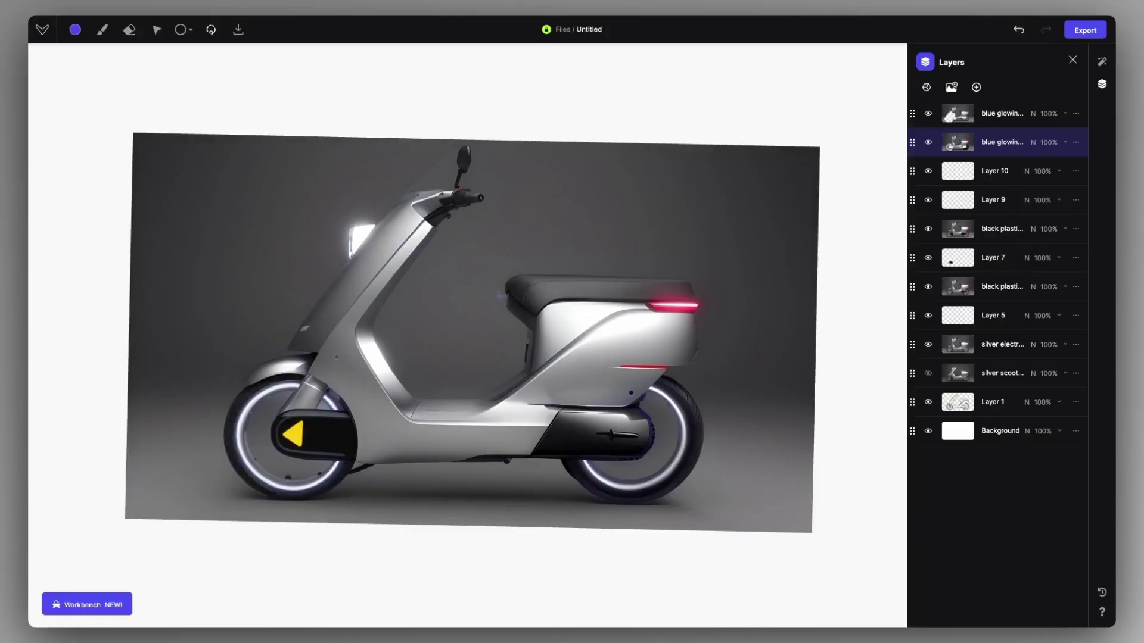
Mask the seat for inpainting and set the render prompt to "brown leather seat".
mouse_move(500, 296)
left_mouse_down()
mouse_move(521, 317)
mouse_move(666, 304)
left_mouse_up()
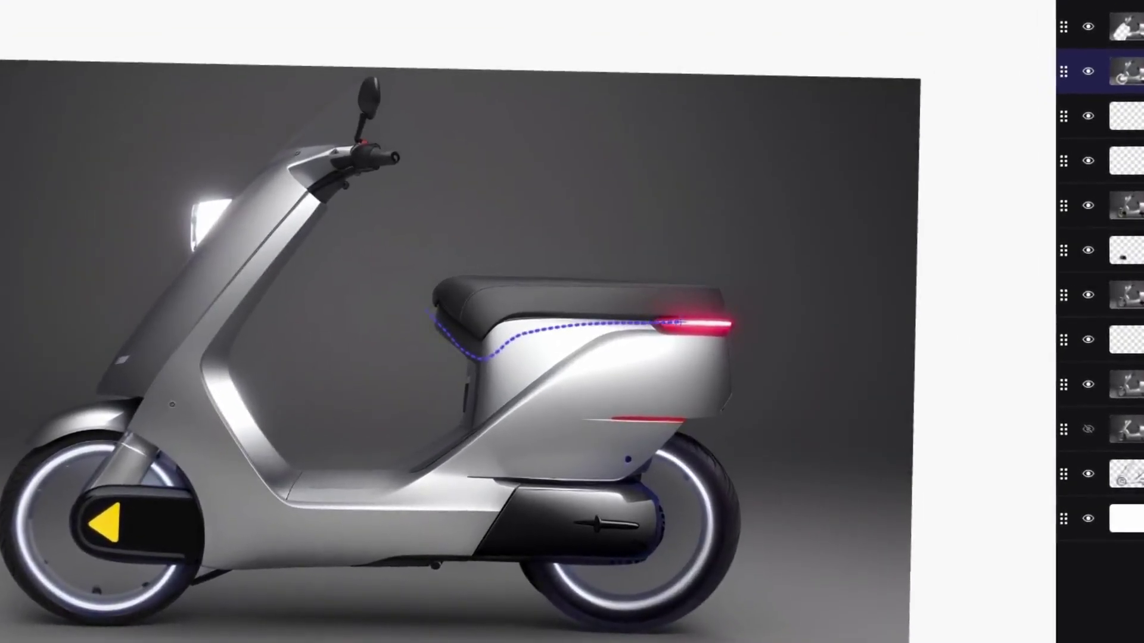
left_click_drag(626, 262, 432, 310)
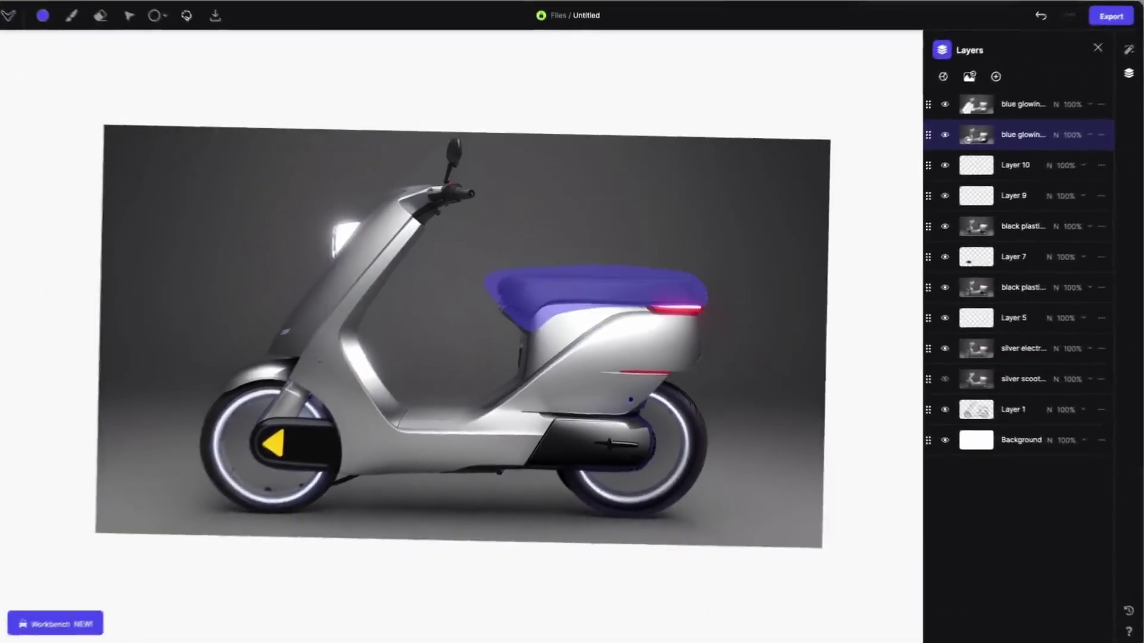
left_click(1102, 62)
triple_click(977, 154)
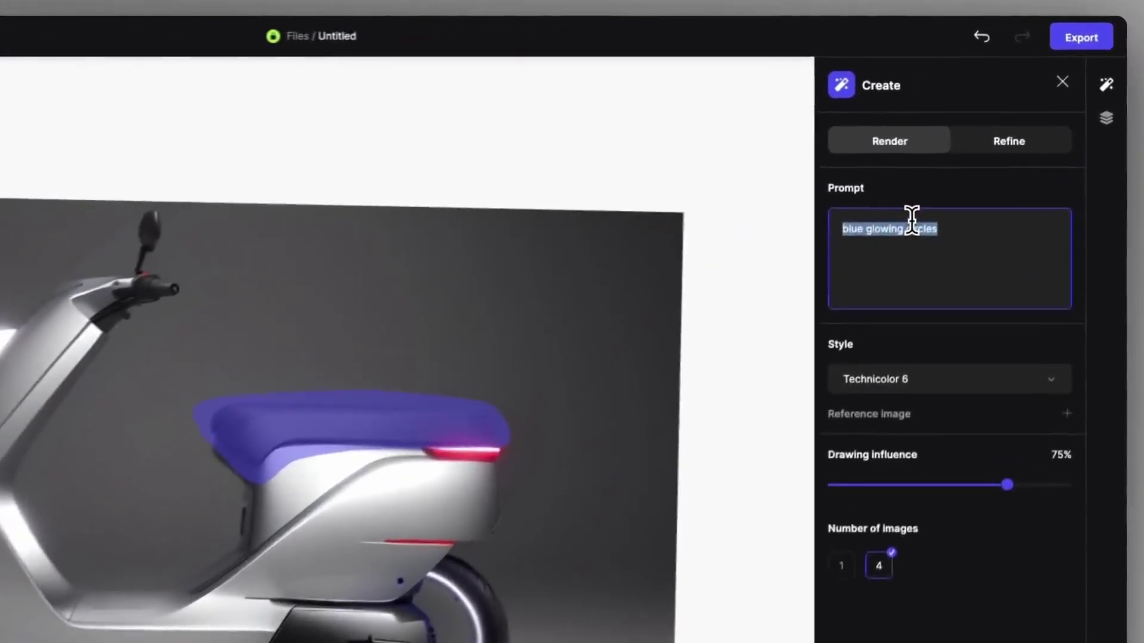
type("brown leather se")
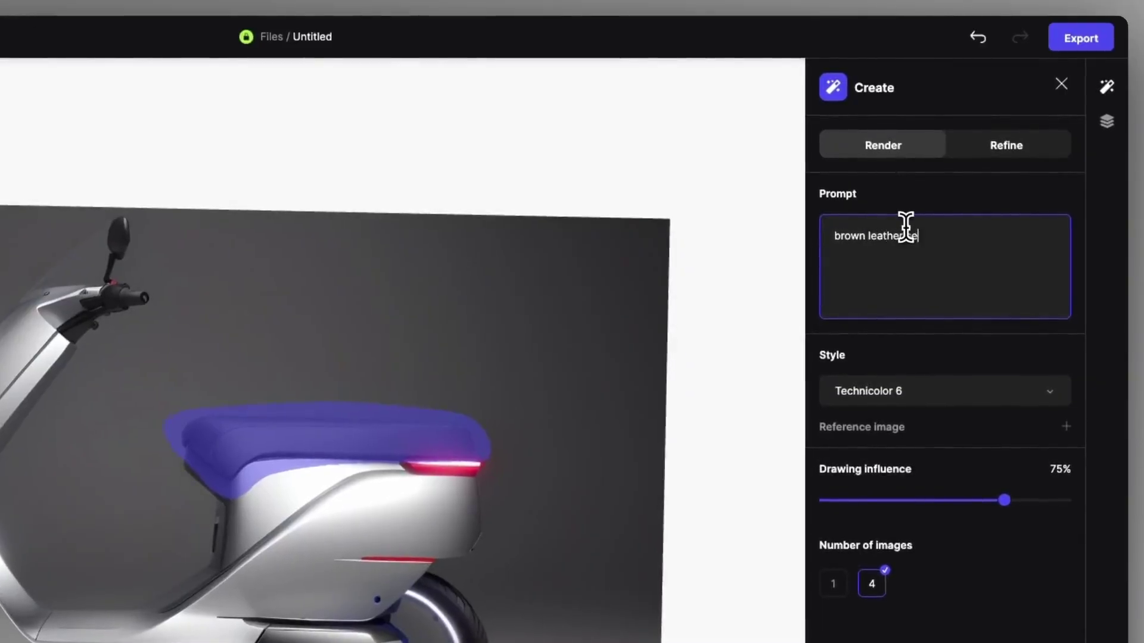
type("at")
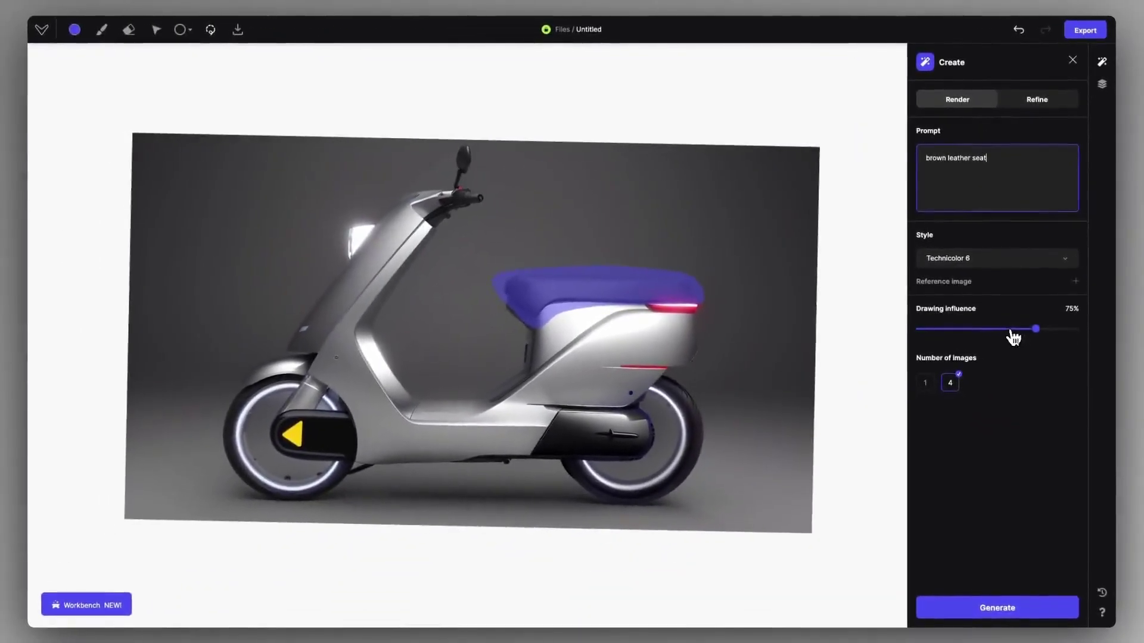
Set the drawing influence to 65%, generate four brown leather seat renders, compare them and keep one.
left_click(1020, 329)
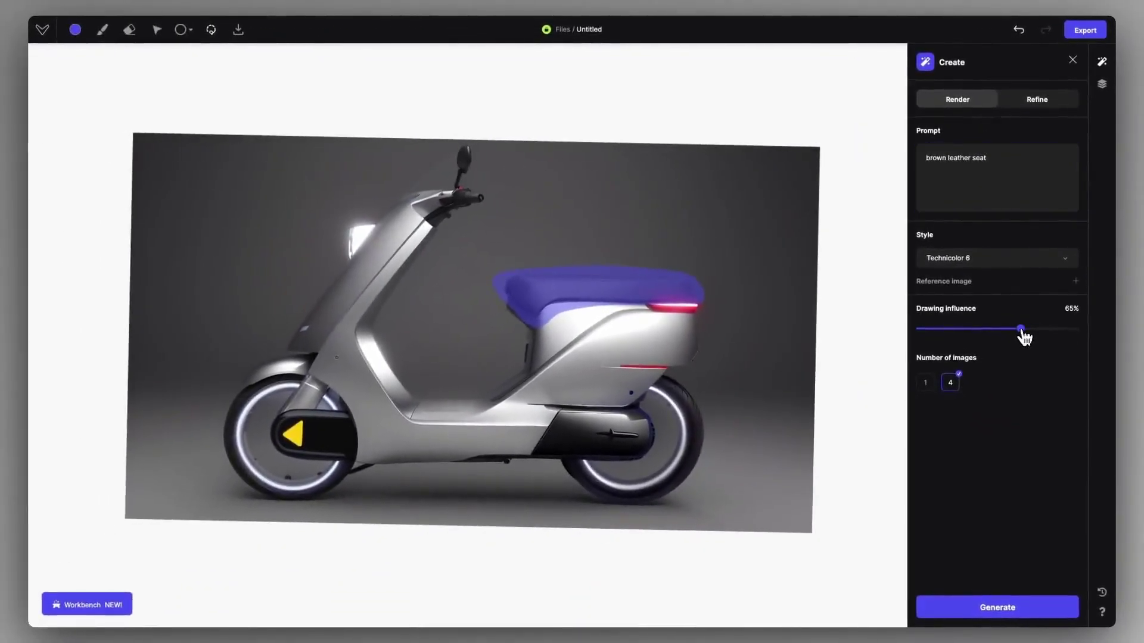
left_click(995, 607)
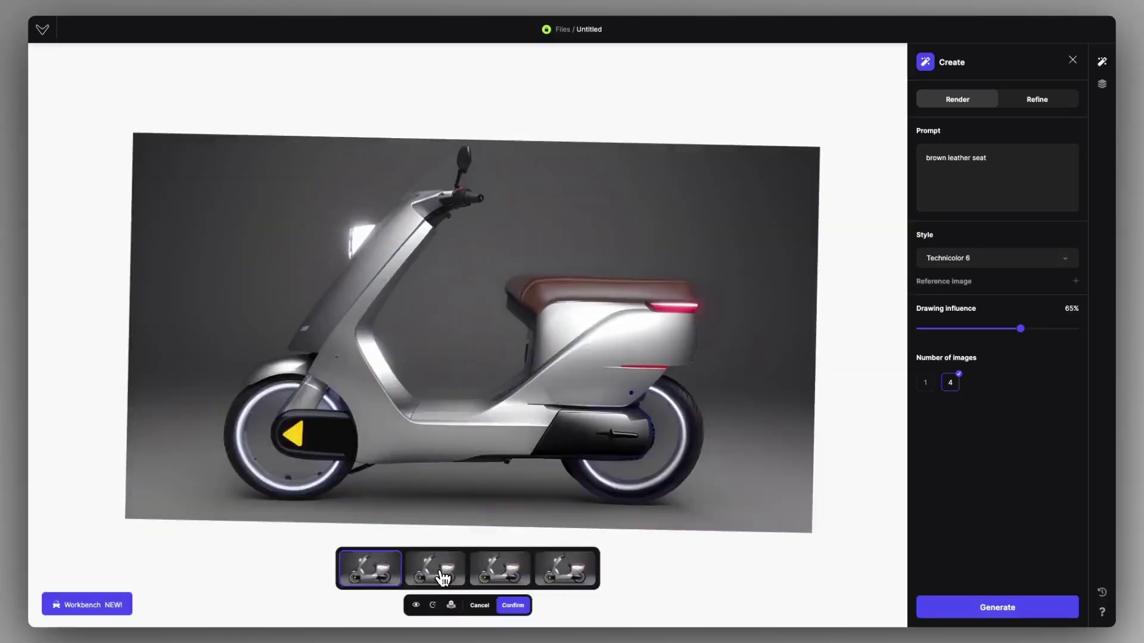
left_click(438, 576)
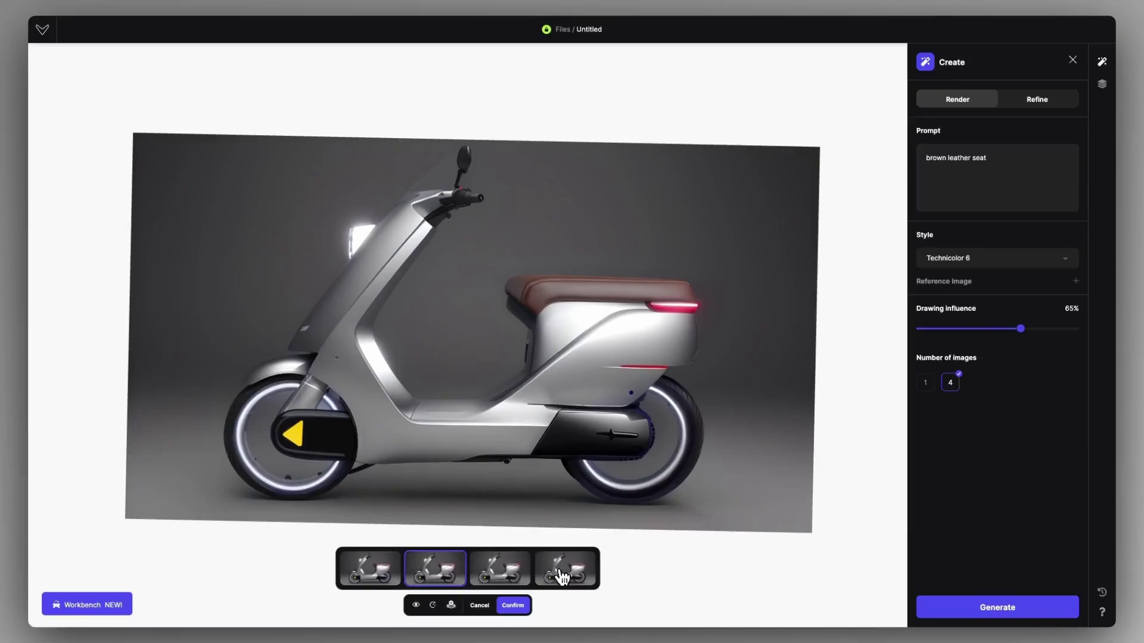
left_click(513, 606)
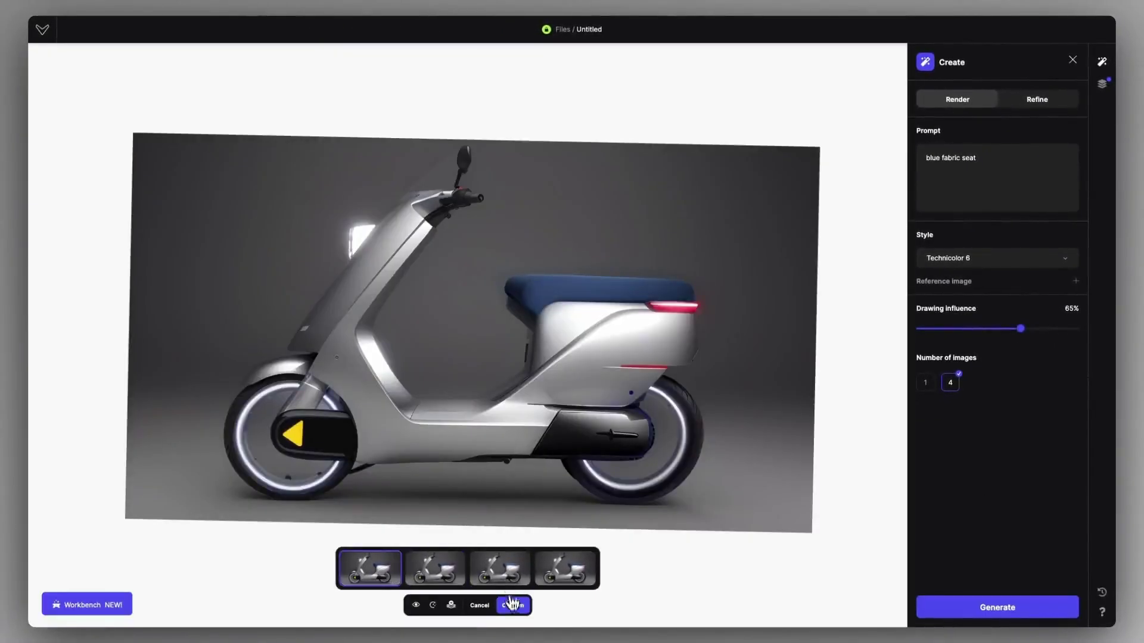
Keep the first "blue fabric seat" render and hide both the blue fabric and brown leather seat layers.
left_click(513, 605)
left_click(1102, 83)
left_click(928, 114)
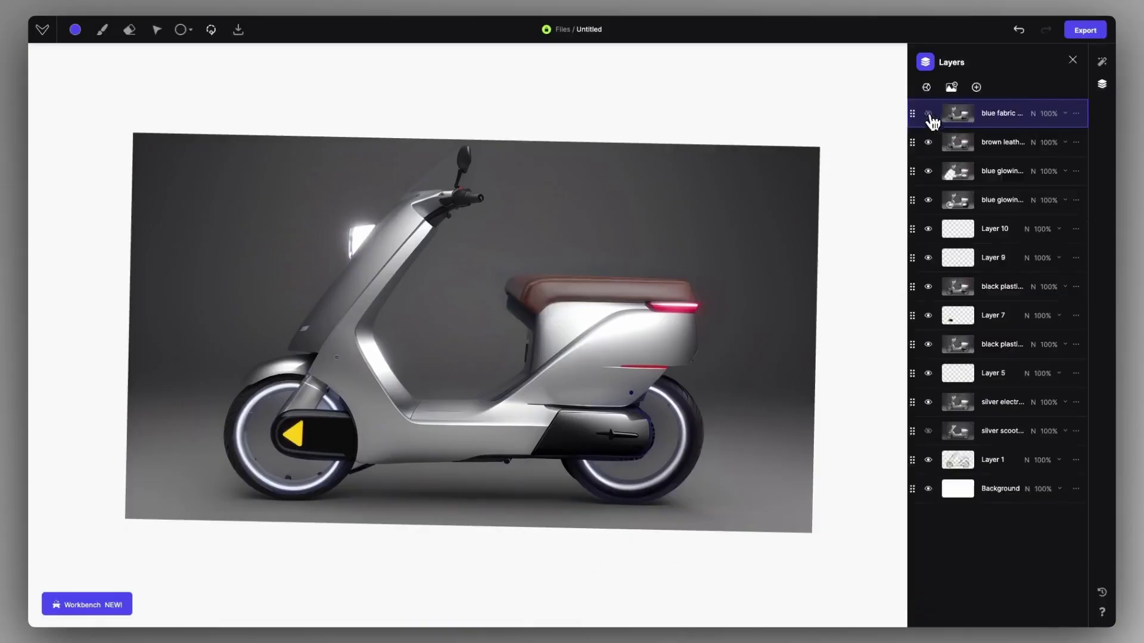
left_click(928, 142)
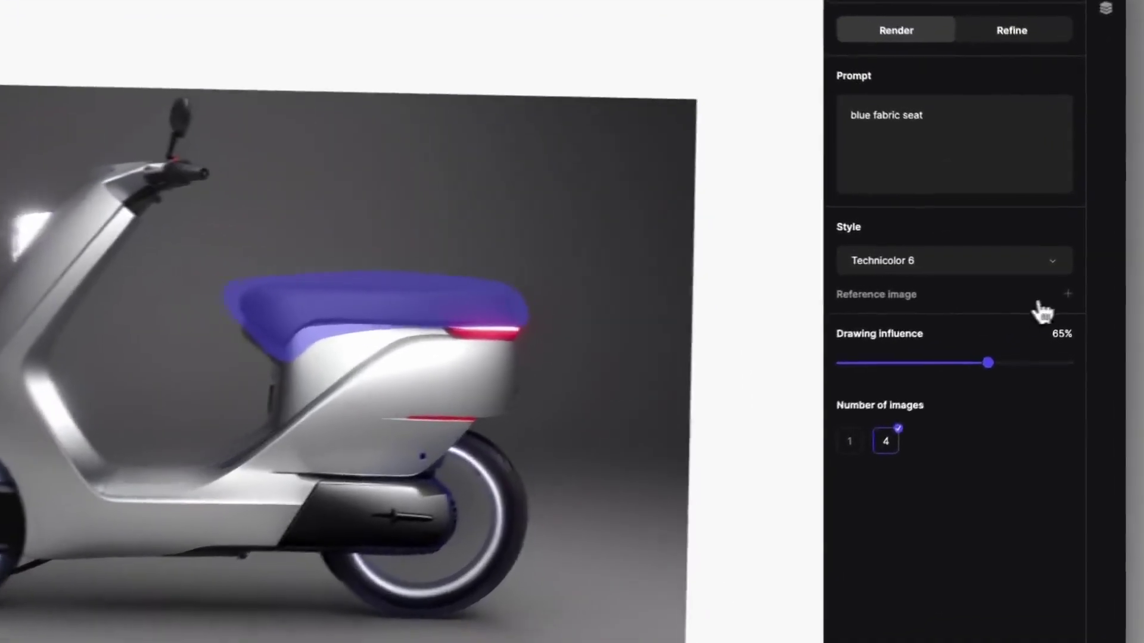
Set up the "fabric seat" render with a dark texture and a beige speckled texture as reference images.
left_click(1075, 281)
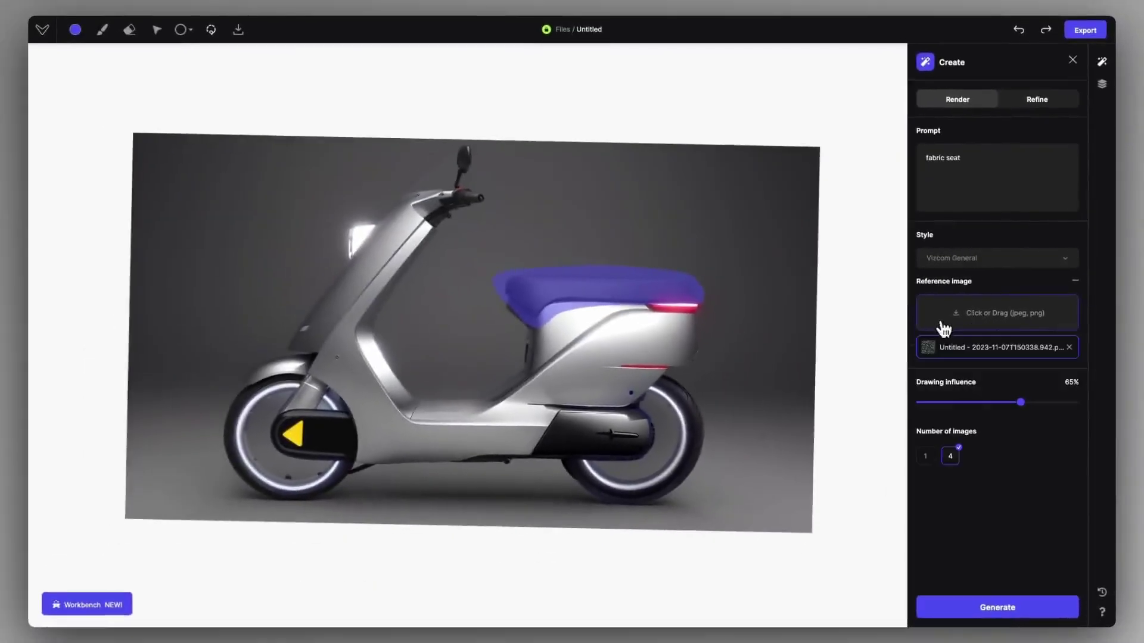
left_click(870, 357)
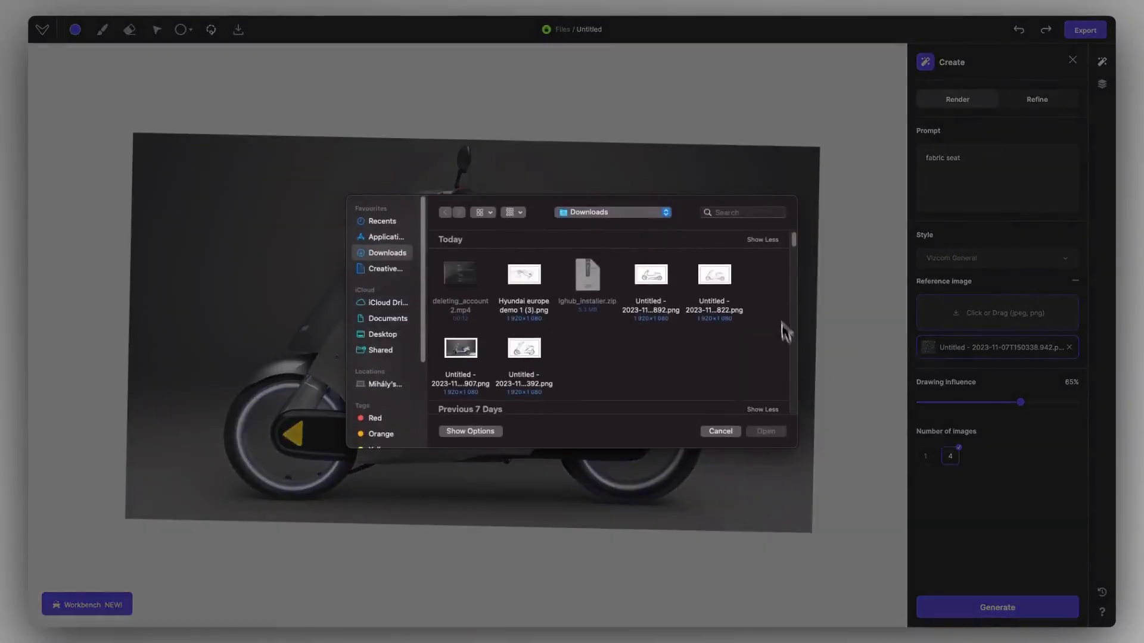
scroll(785, 332, "down", 3)
left_click(722, 337)
left_click(766, 430)
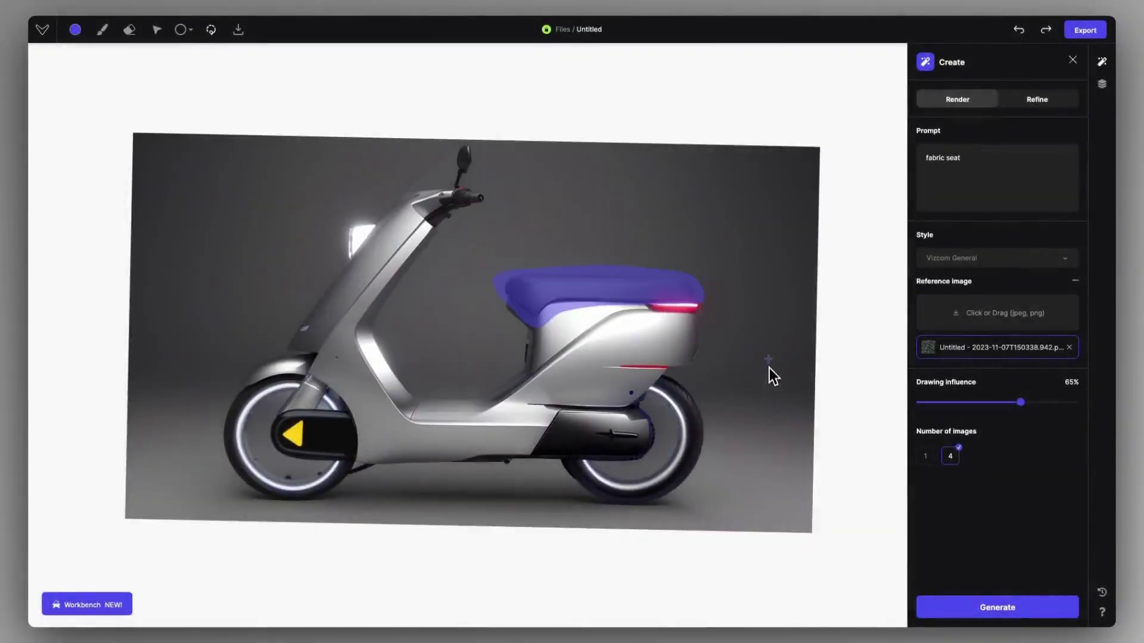
Set the beige speckled reference image's influence to 70% and generate four fabric seat renders.
left_click(928, 377)
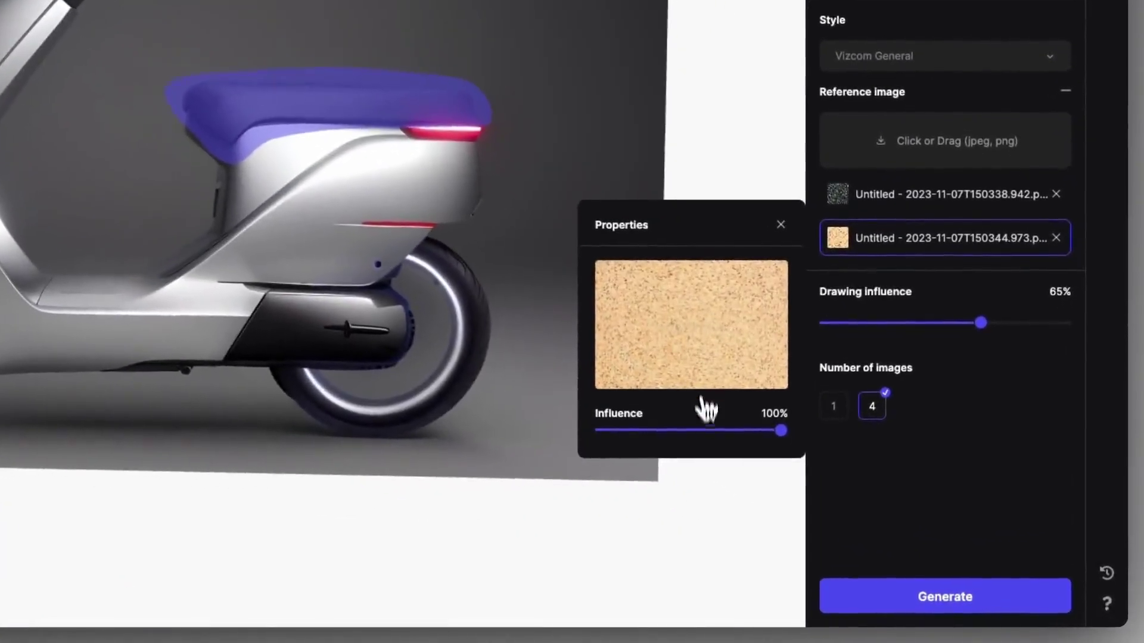
left_click_drag(702, 431, 721, 431)
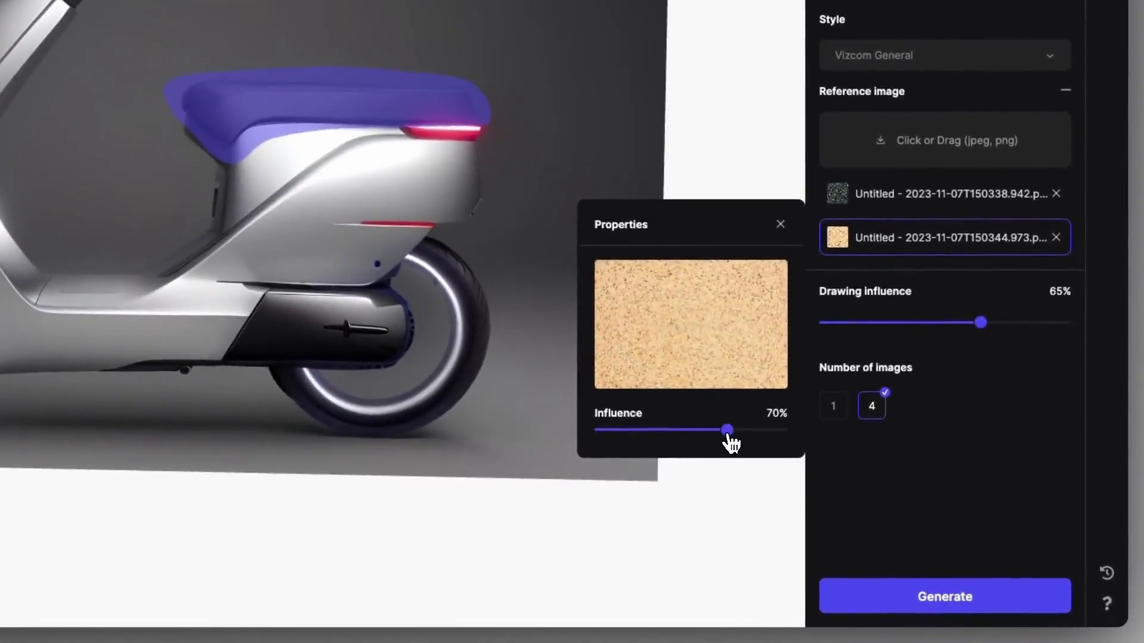
left_click(945, 596)
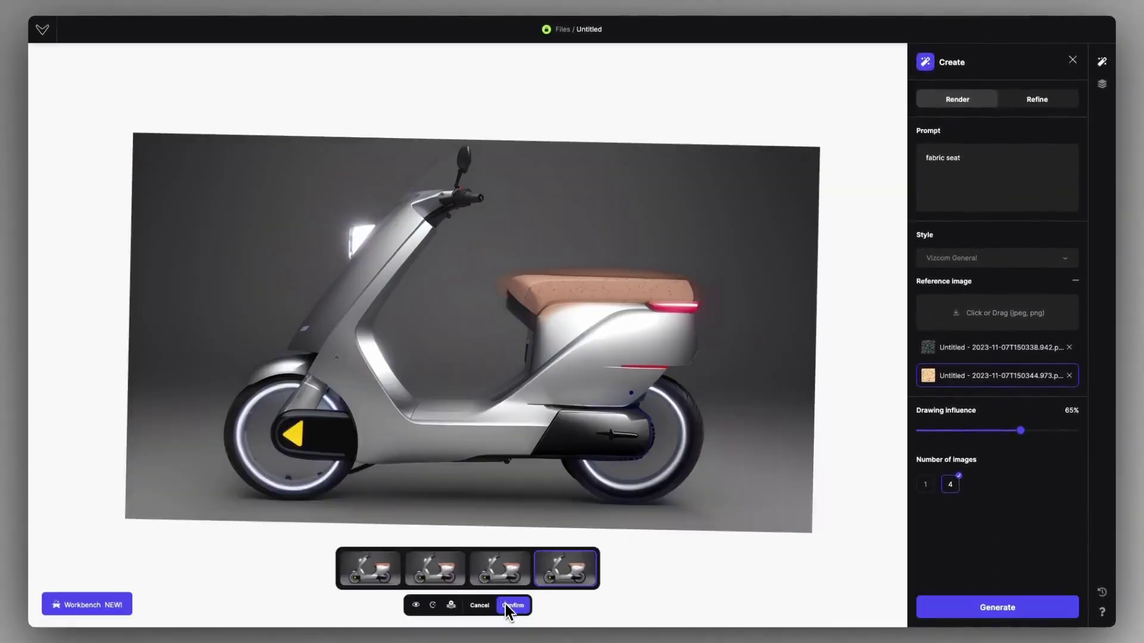
Compare the fabric seat renders, keep the fourth one and hide its layer.
left_click(386, 579)
left_click(548, 576)
left_click(513, 605)
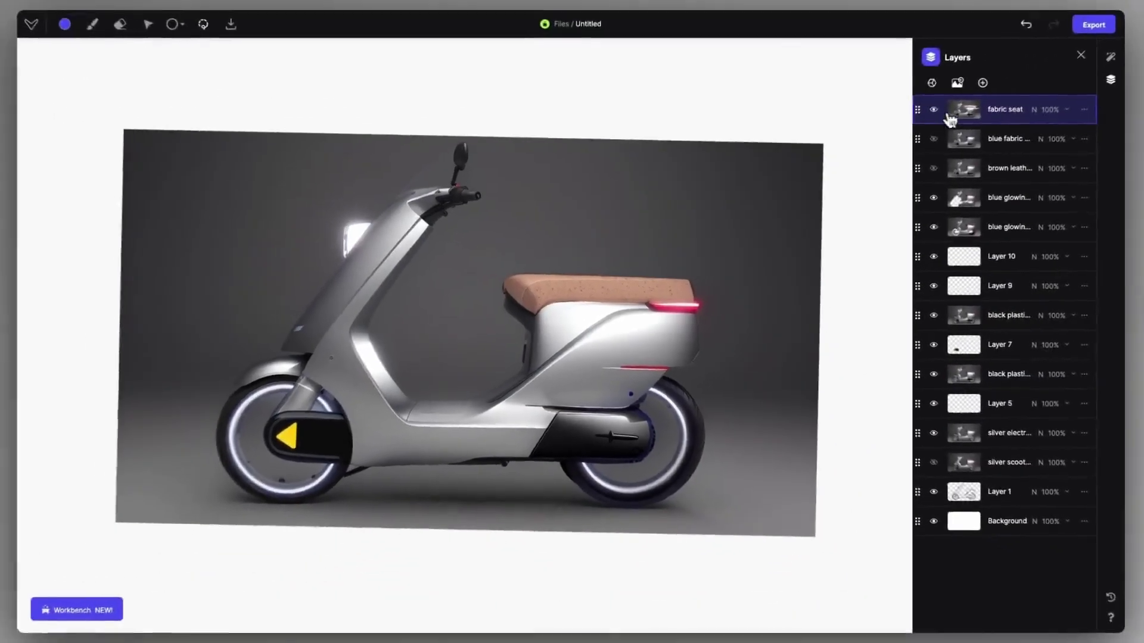
left_click(928, 113)
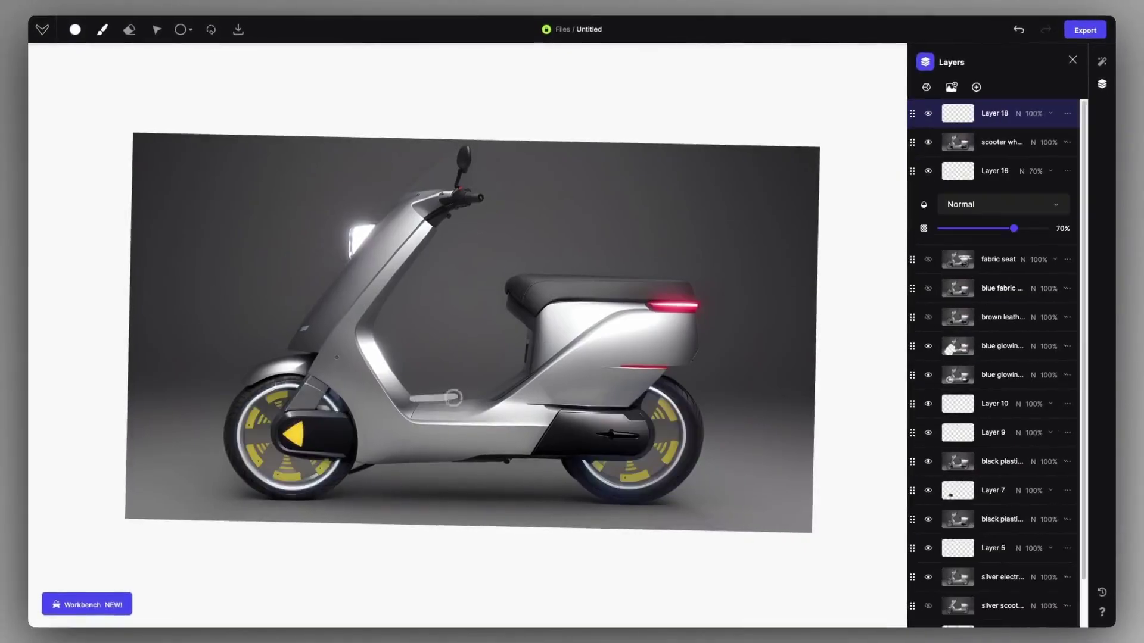
Sketch a white seated rider with legs, torso, backpack and arms reaching the handlebar on Layer 18.
mouse_move(405, 399)
left_mouse_down()
mouse_move(613, 149)
mouse_move(655, 272)
mouse_move(640, 146)
left_mouse_up()
mouse_move(479, 205)
left_mouse_down()
mouse_move(603, 187)
mouse_move(618, 172)
left_mouse_up()
left_click_drag(614, 262, 475, 343)
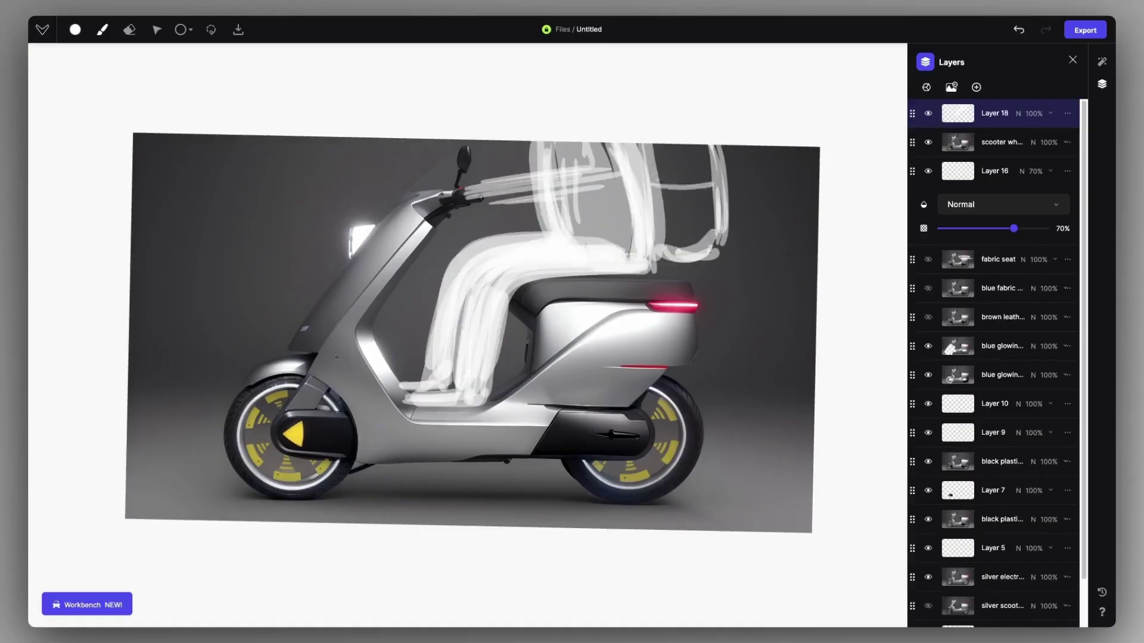
left_click_drag(719, 145, 723, 241)
left_click_drag(694, 146, 706, 235)
key("ctrl+z")
mouse_move(464, 203)
left_mouse_down()
mouse_move(598, 153)
mouse_move(602, 172)
left_mouse_up()
left_click_drag(428, 191, 540, 145)
Erase the white arm strokes overlapping the handlebar and mirror.
key("e")
right_click(478, 230)
left_click_drag(454, 172, 424, 191)
Set the prompt for the masked rider area to "guy with a backpack is sitting on the scooter".
scroll(411, 260, "down", 2)
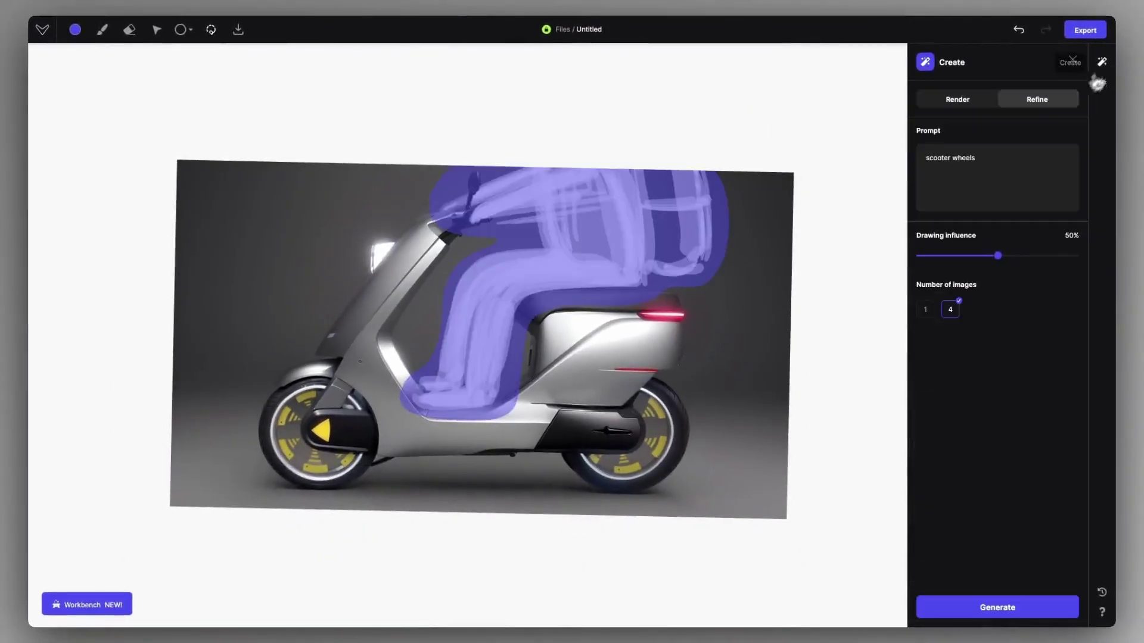
triple_click(990, 158)
type("guy with a backpack is sitting on the")
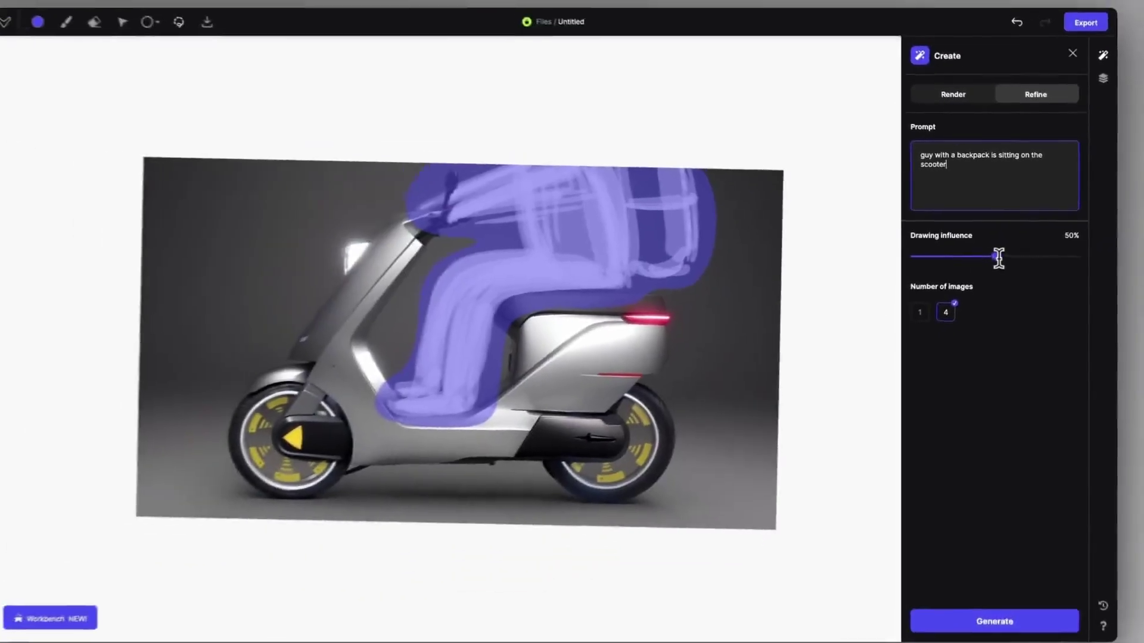
Switch to Render without reference images, set the style to Vizcom General and drawing influence to 50%, and generate four images.
left_click(946, 64)
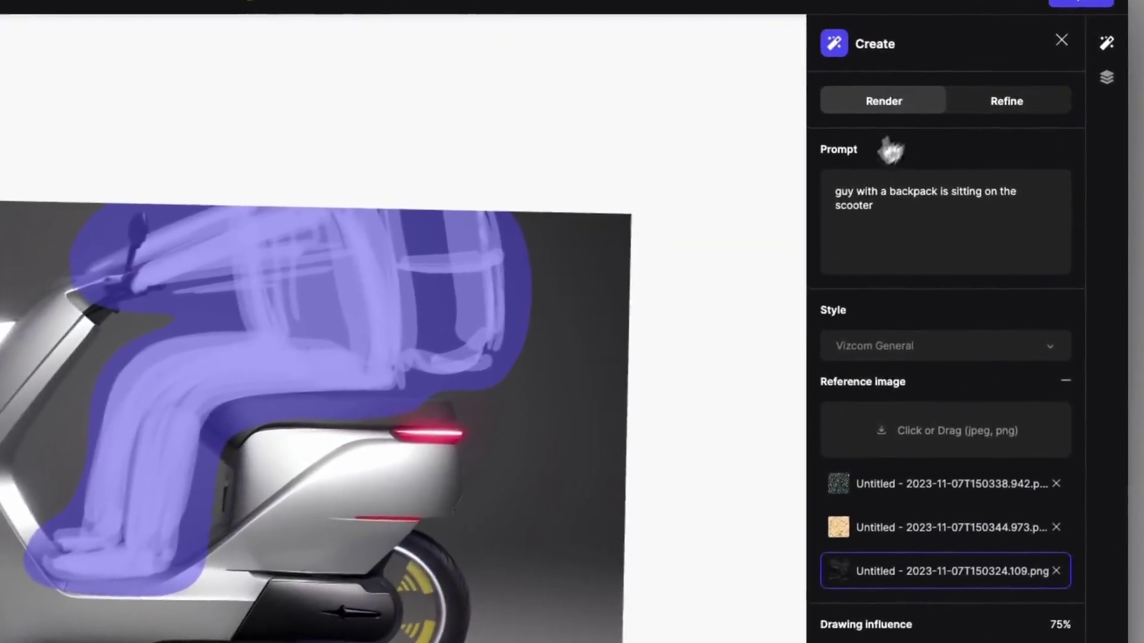
left_click(1066, 385)
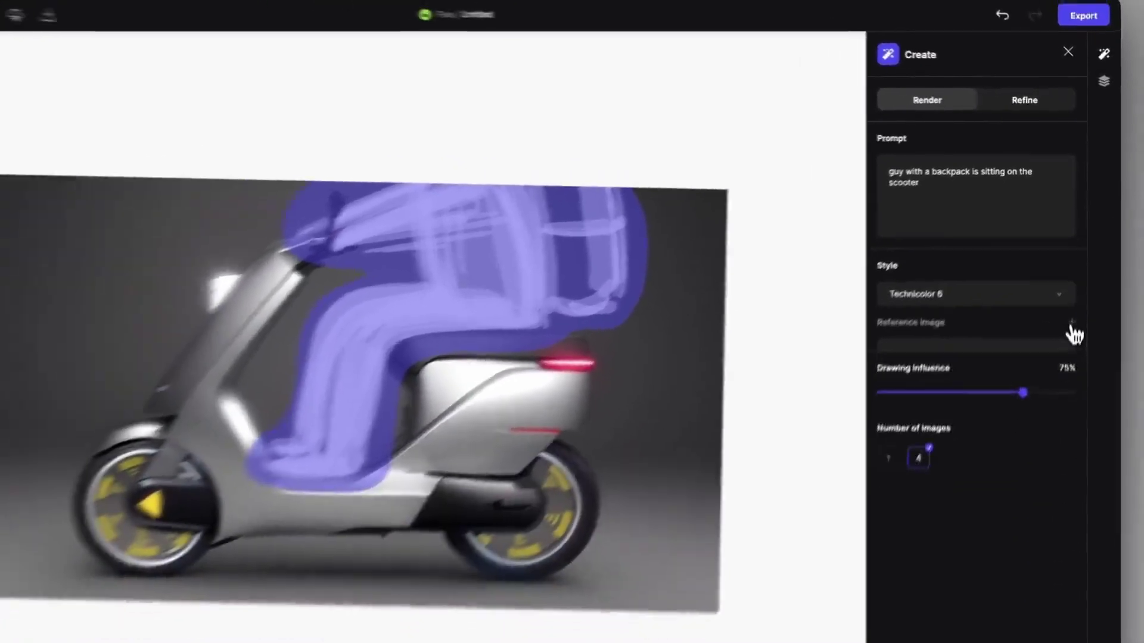
left_click(946, 457)
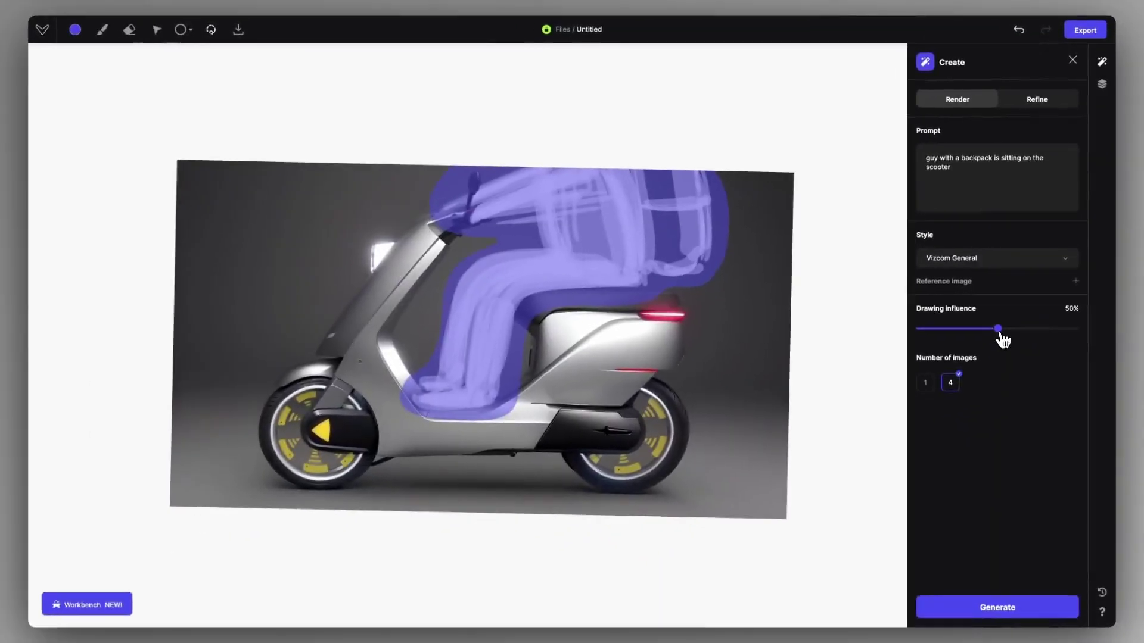
left_click(999, 605)
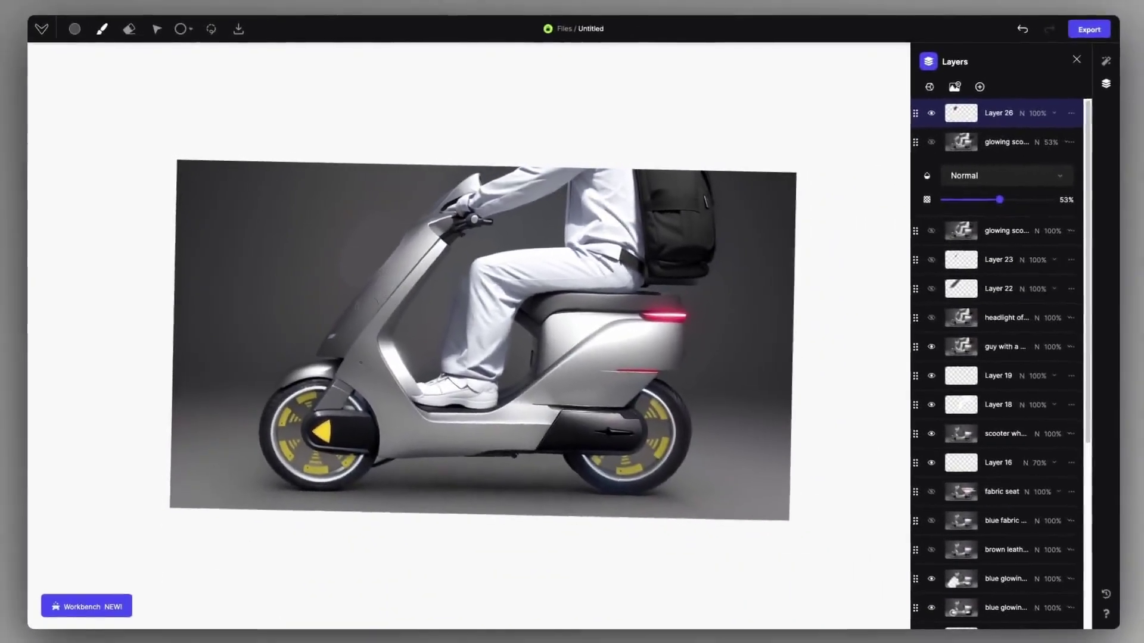
Adjust the brush size and paint a slanted black headlight strip with a white (ffffff) light line on the front shield.
right_click(388, 282)
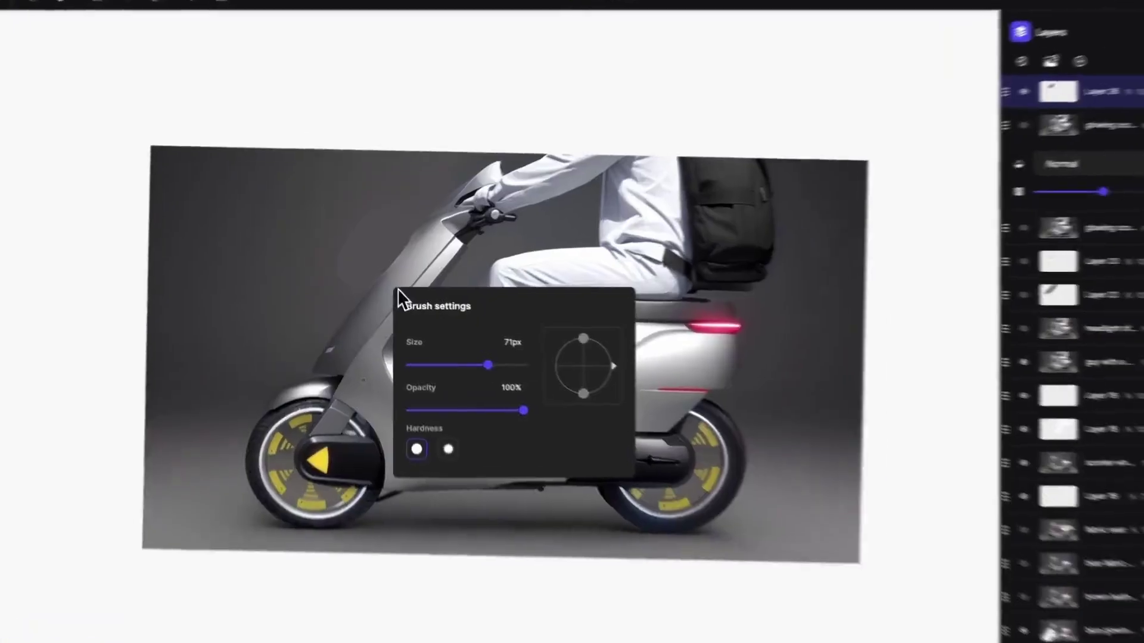
left_click(427, 349)
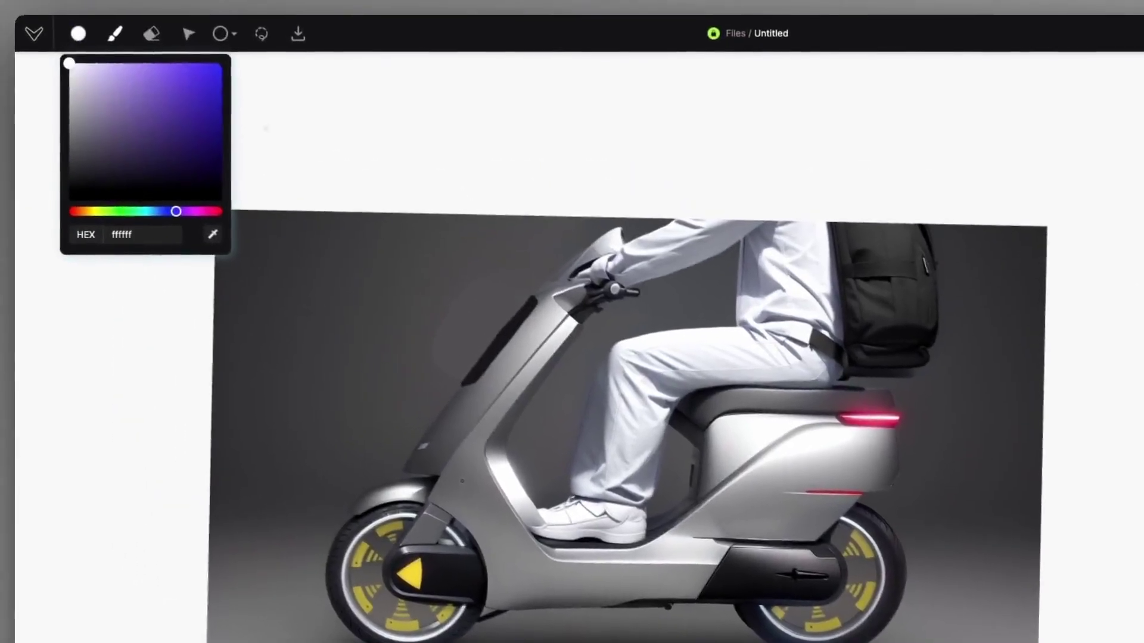
left_click_drag(465, 380, 483, 368)
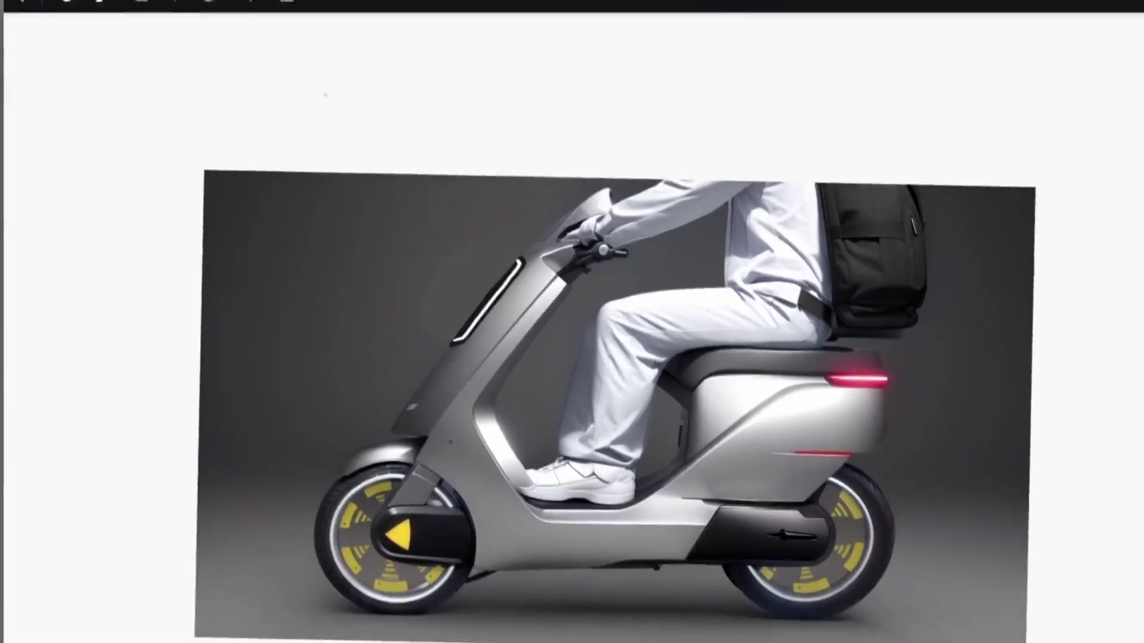
Mask the painted headlight strip and the background area in front of it for inpainting.
left_click(262, 35)
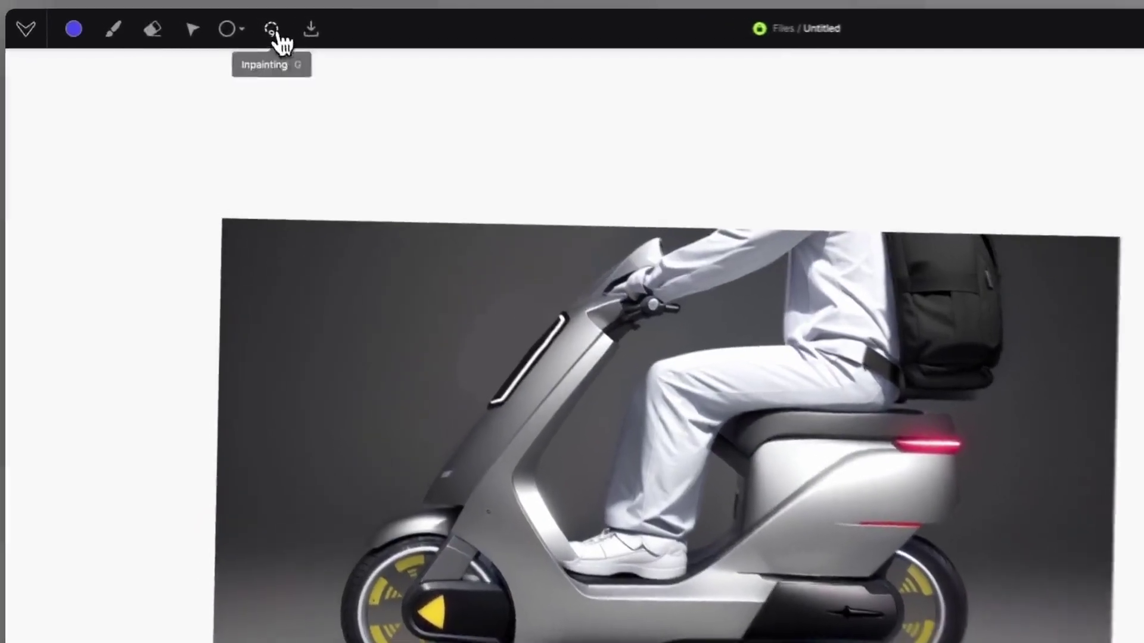
left_click_drag(537, 289, 541, 299)
mouse_move(602, 337)
left_mouse_down()
mouse_move(599, 365)
mouse_move(571, 401)
left_mouse_up()
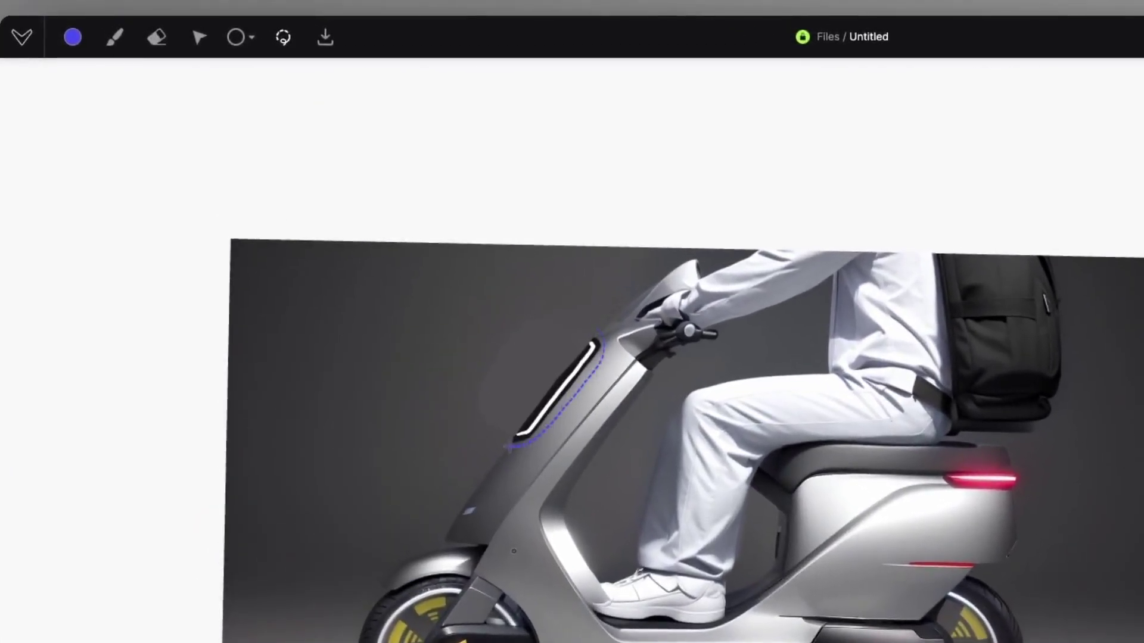
left_click_drag(551, 307, 598, 334)
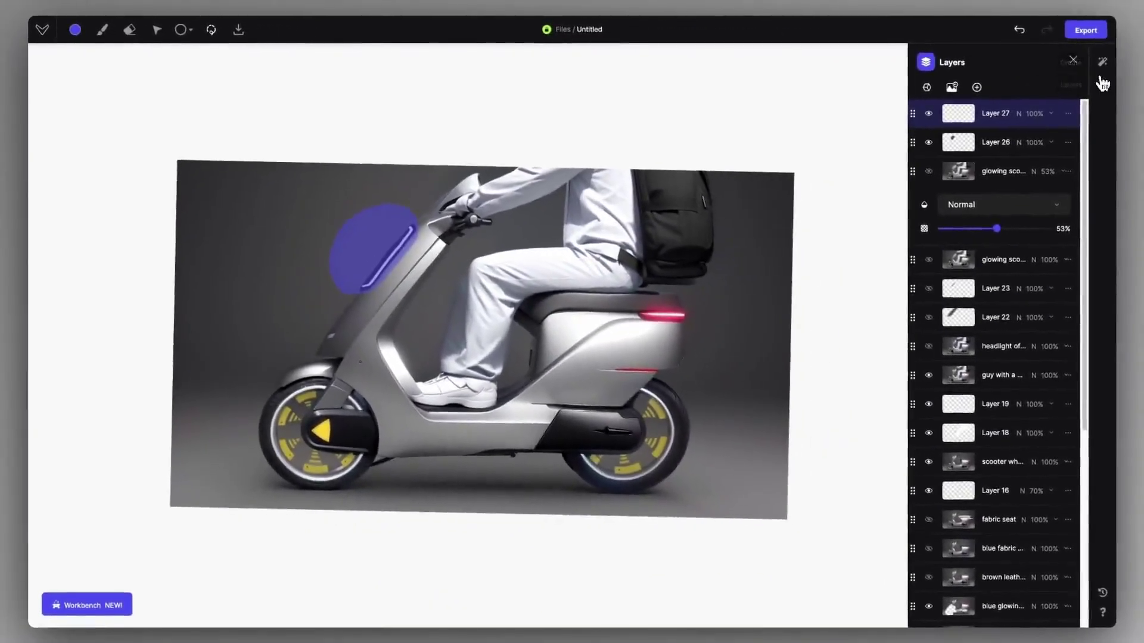
Generate four images for the masked headlight area with the prompt "glowing scooter headlight", Vizcom General style and 65% drawing influence.
left_click(1102, 62)
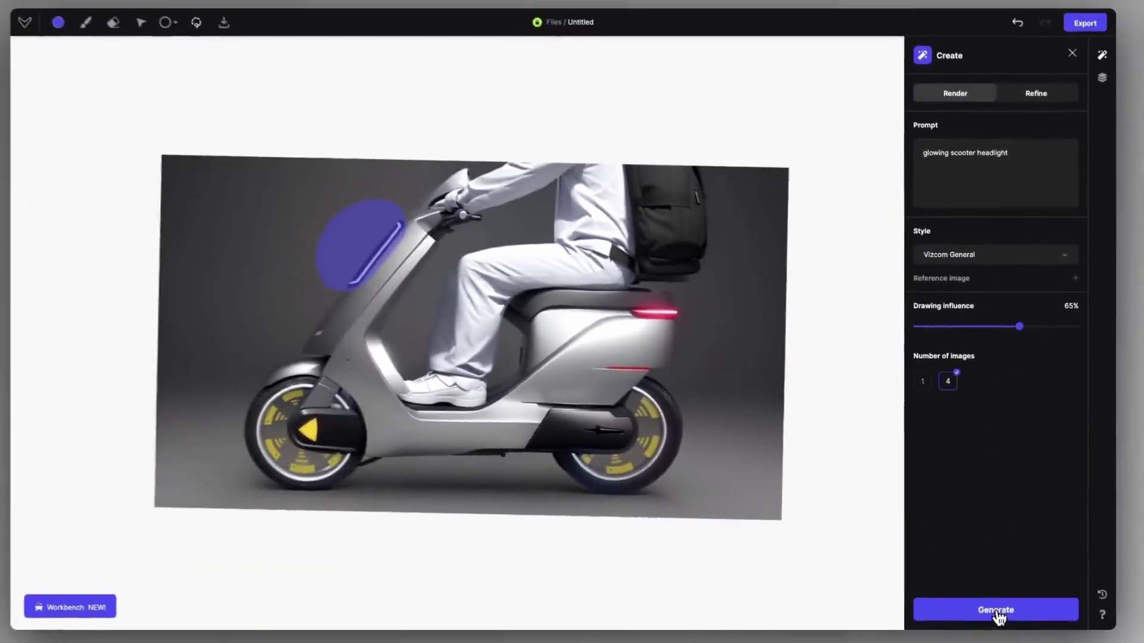
left_click(1000, 605)
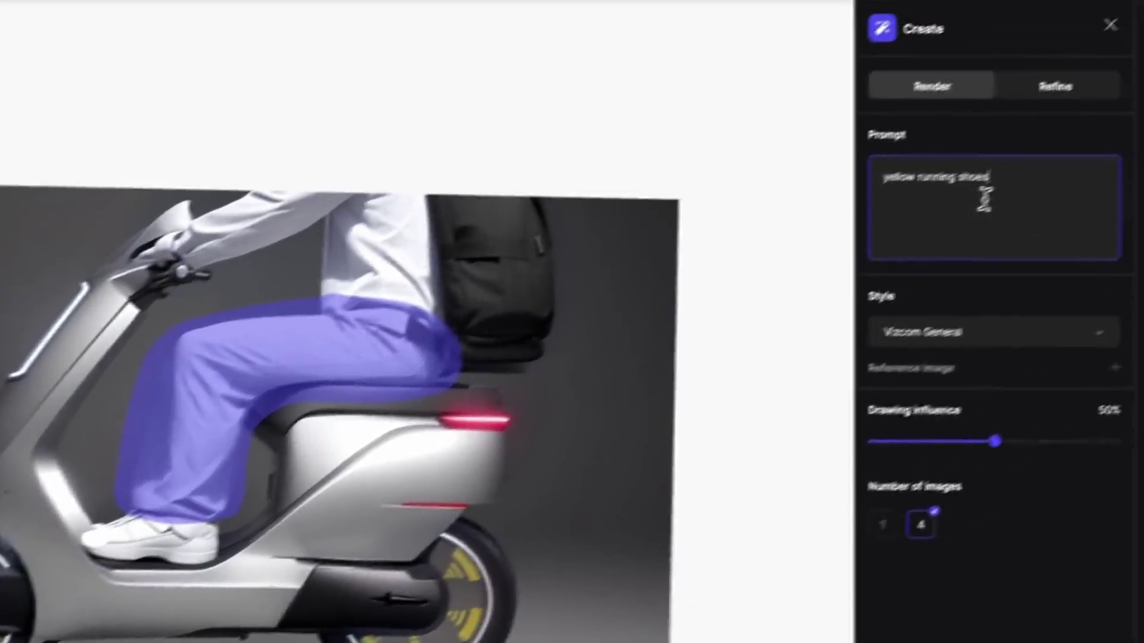
Render the rider's masked trousers with the prompt "jeans" at 65% drawing influence and accept the third of four variations.
triple_click(923, 218)
type("jeans")
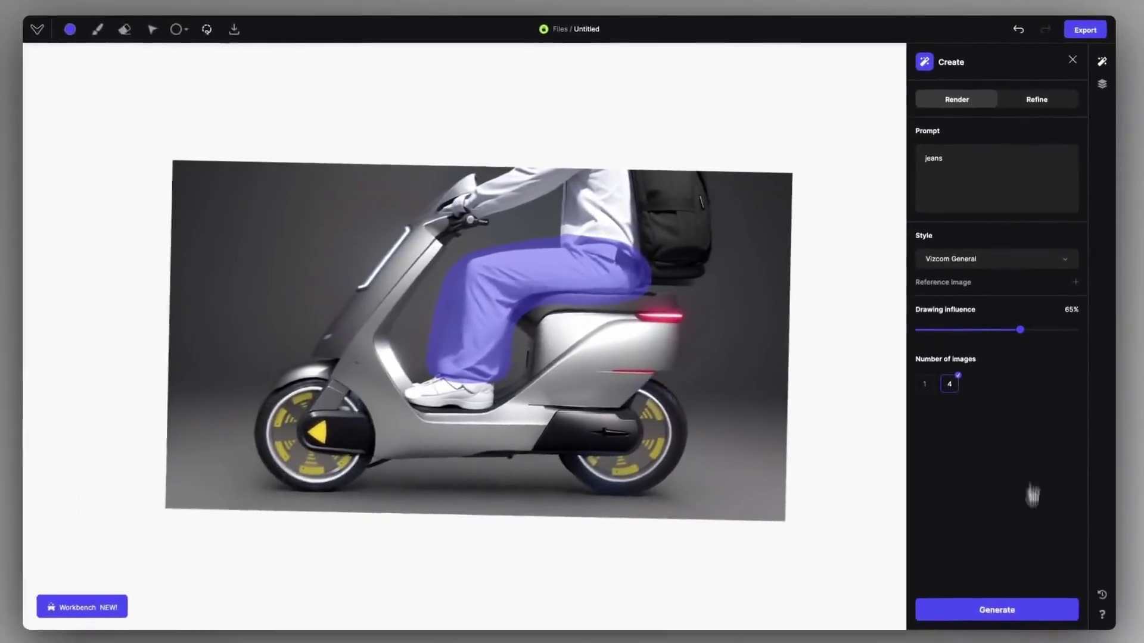
left_click(997, 608)
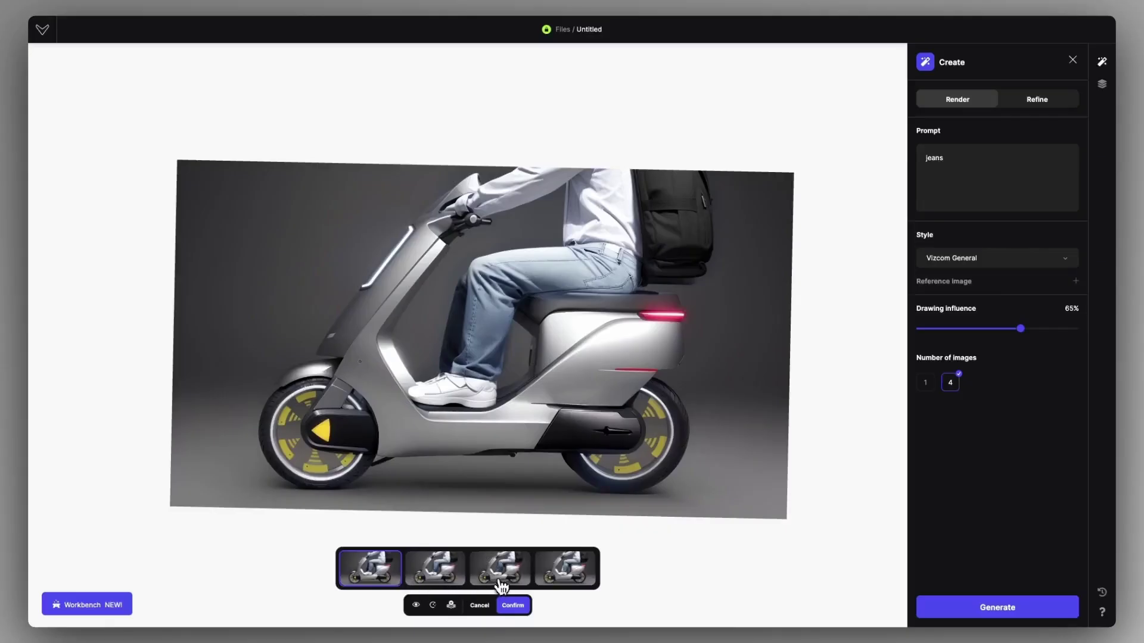
left_click(501, 583)
left_click(511, 611)
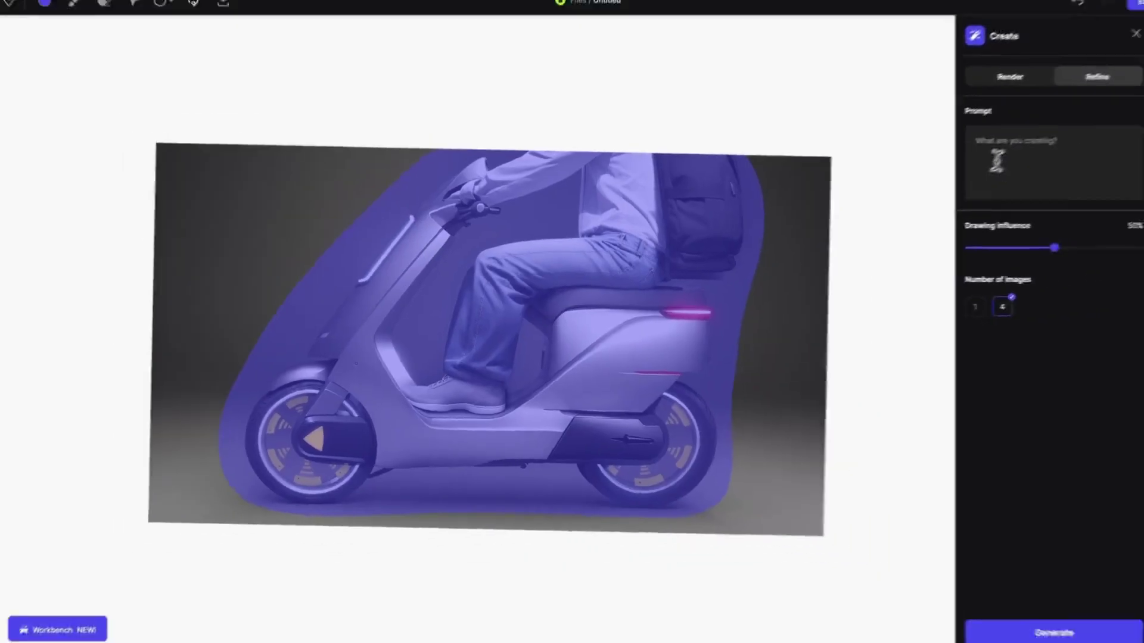
Refine the masked rider and scooter with the prompt "guy is riding a futuristic scooter" at 65% drawing influence, generating four images.
left_click(1098, 118)
type("guy is riding a futuristic scooter")
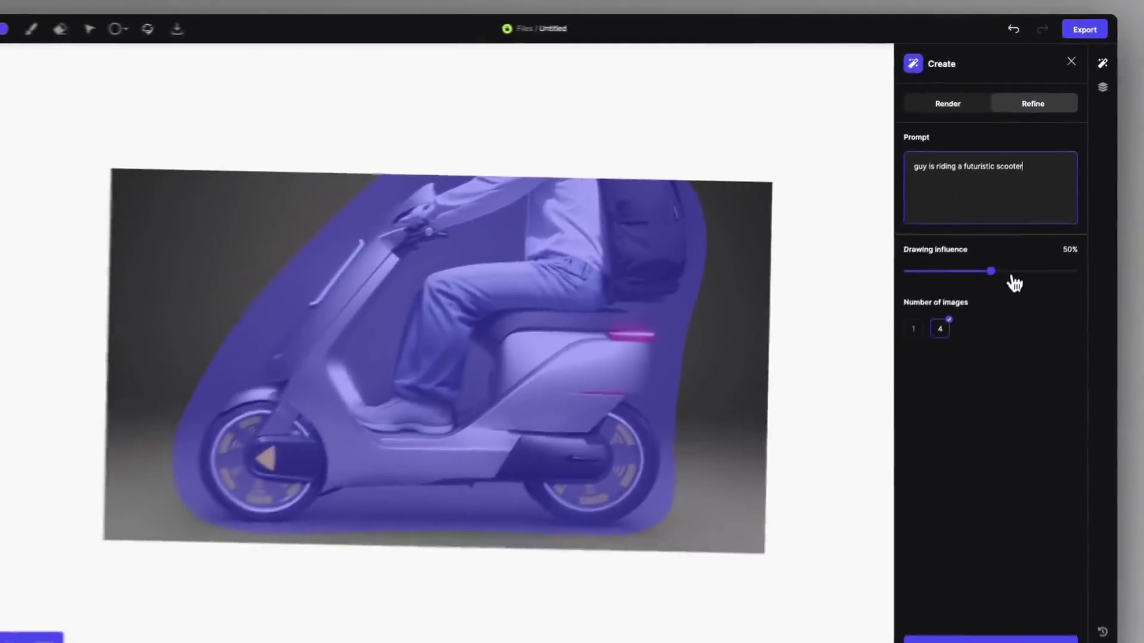
left_click_drag(994, 263, 1019, 263)
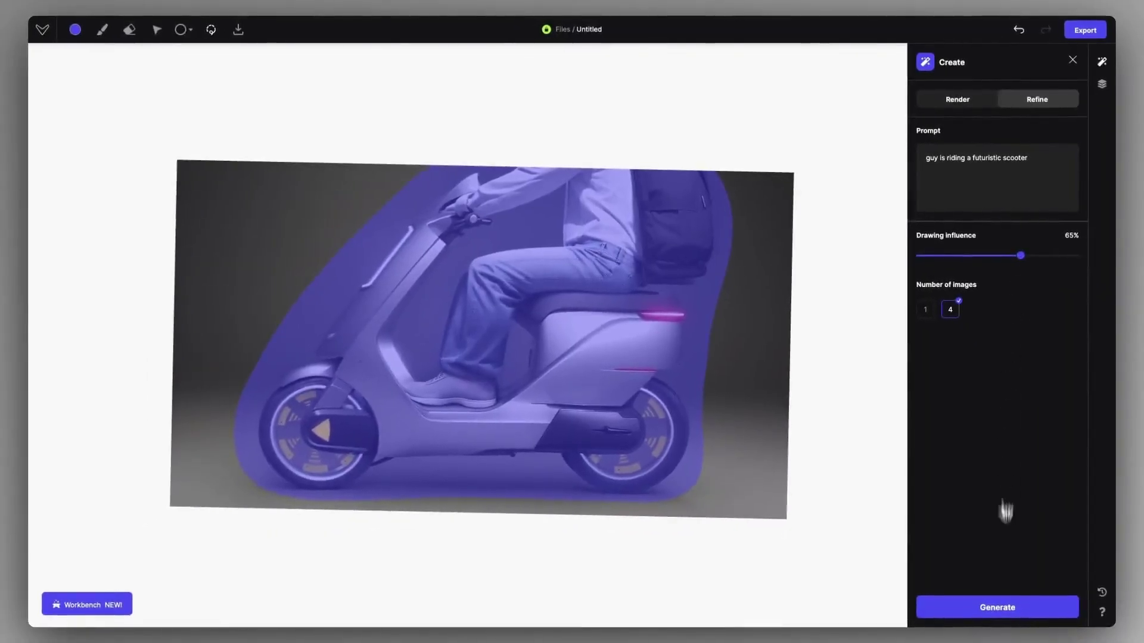
left_click(996, 605)
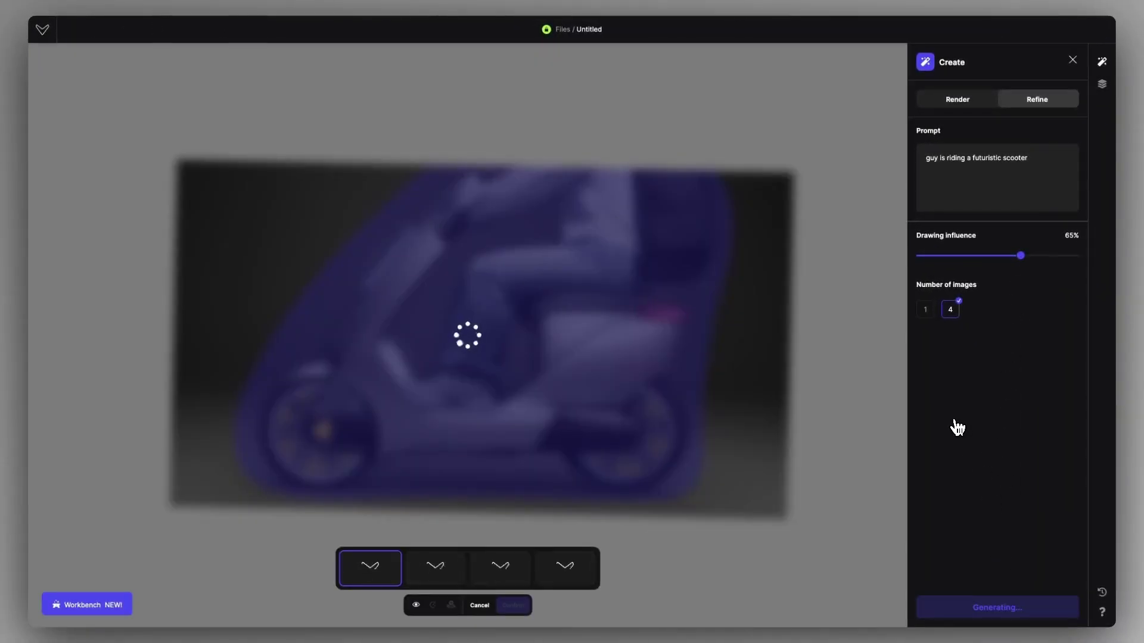
Compare the refined variations of the rider and scooter and accept the third one.
left_click(556, 573)
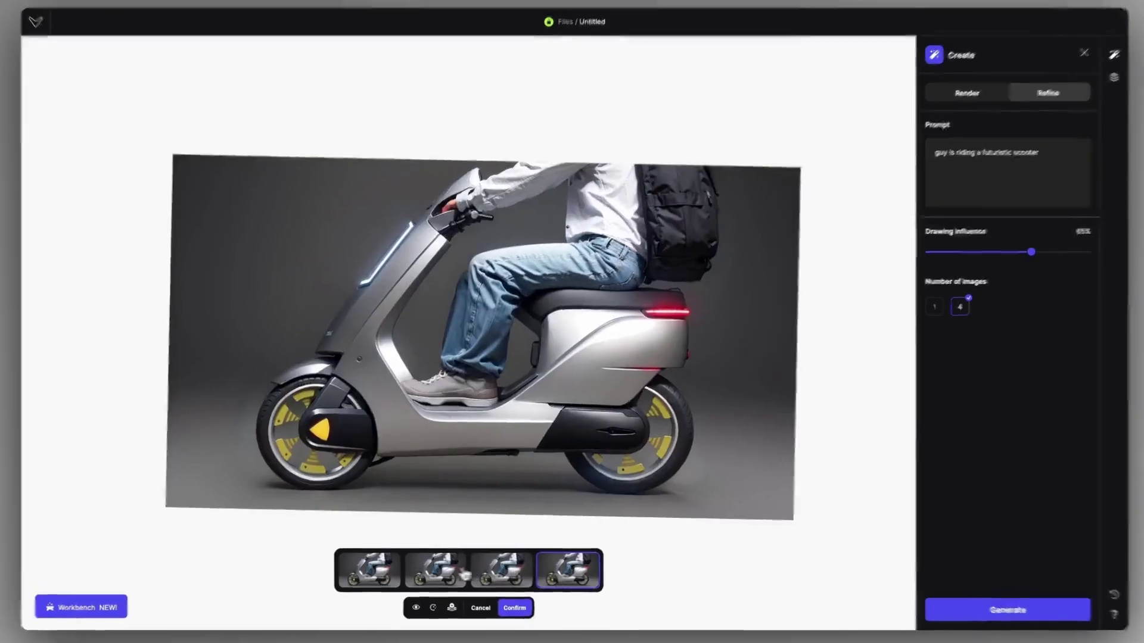
left_click(445, 577)
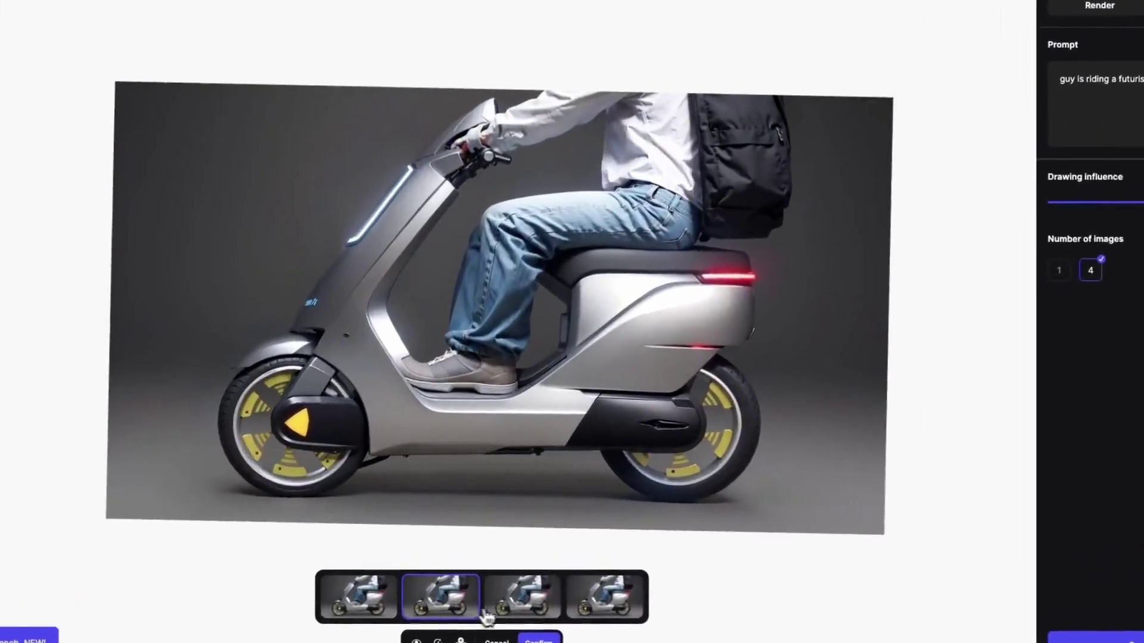
left_click(501, 607)
left_click(539, 641)
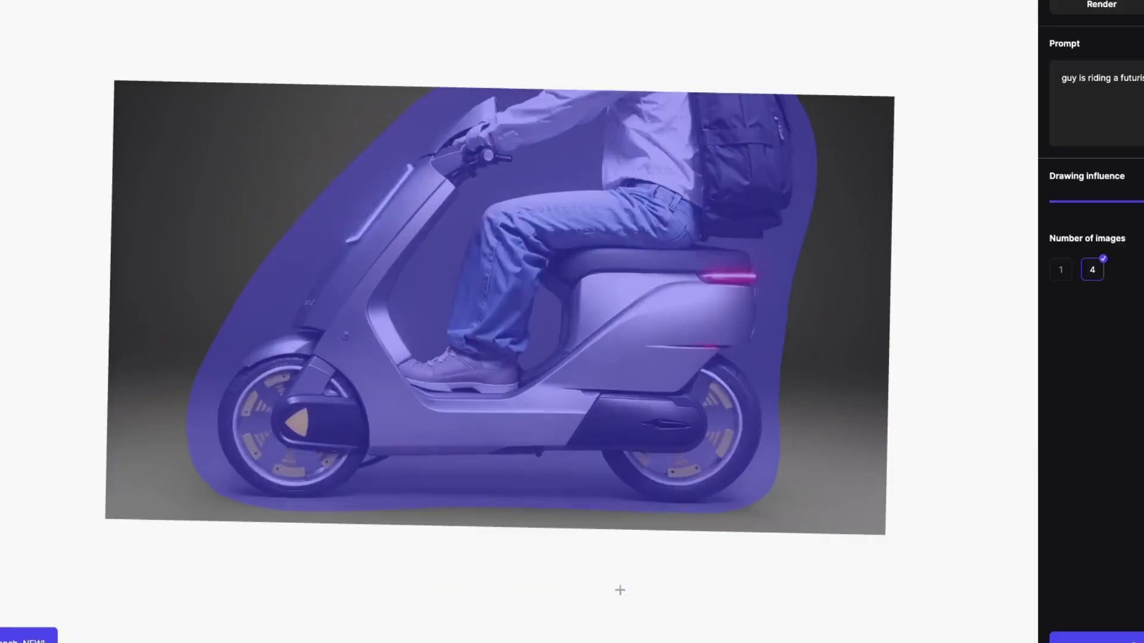